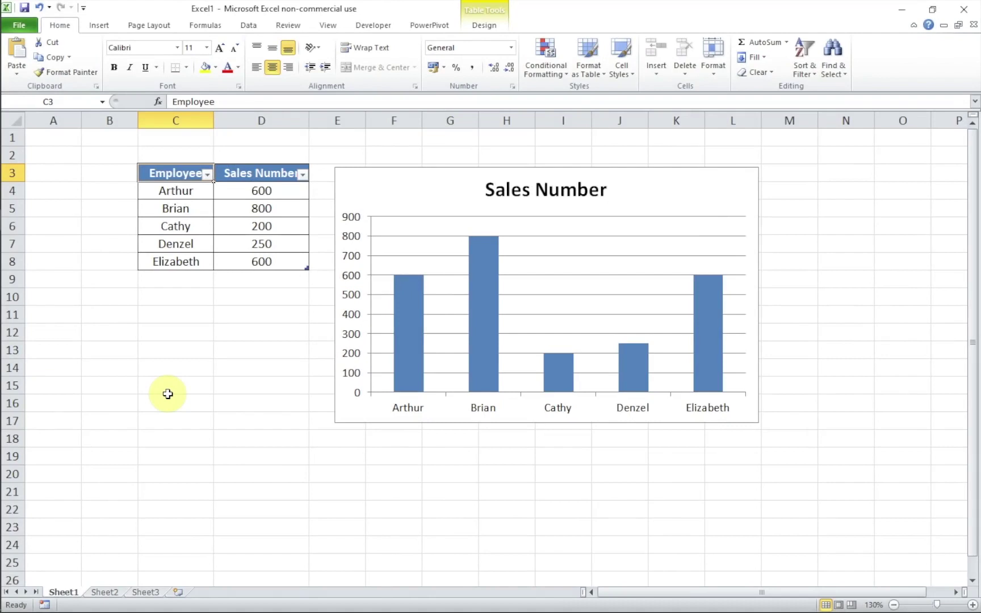
- Select the Sales Number column chart next to the employee sales table in Excel
left_click(413, 186)
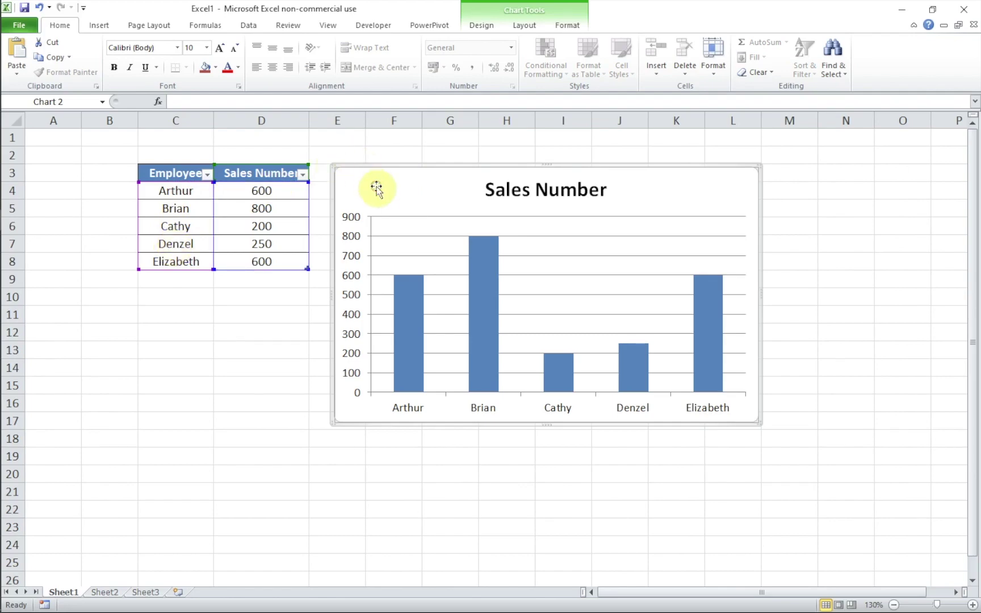
- Paste the Sales Number chart onto the SALES Numbers slide, shift it up-left, and enlarge it
mouse_move(4, 296)
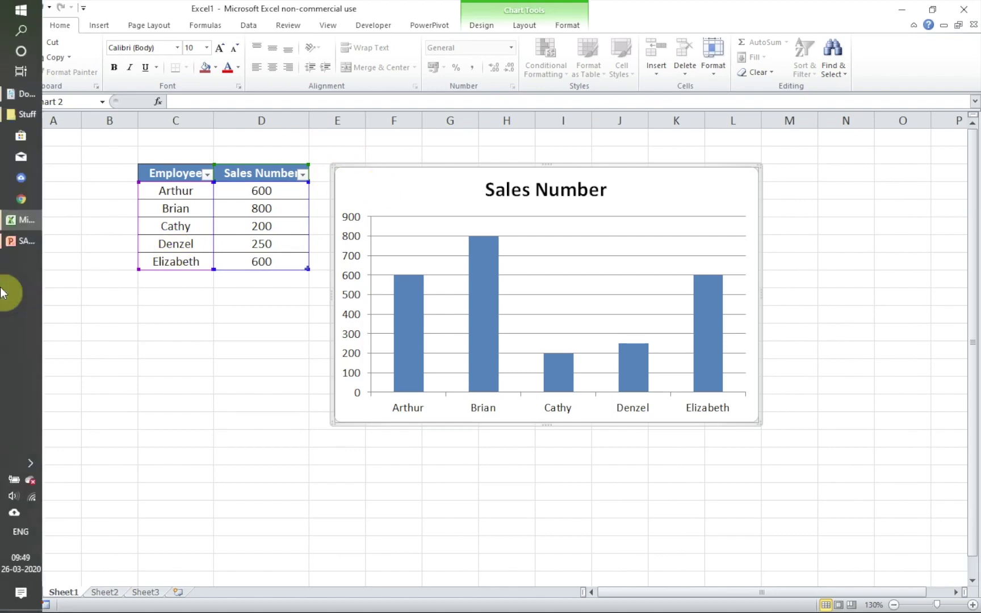
left_click(20, 241)
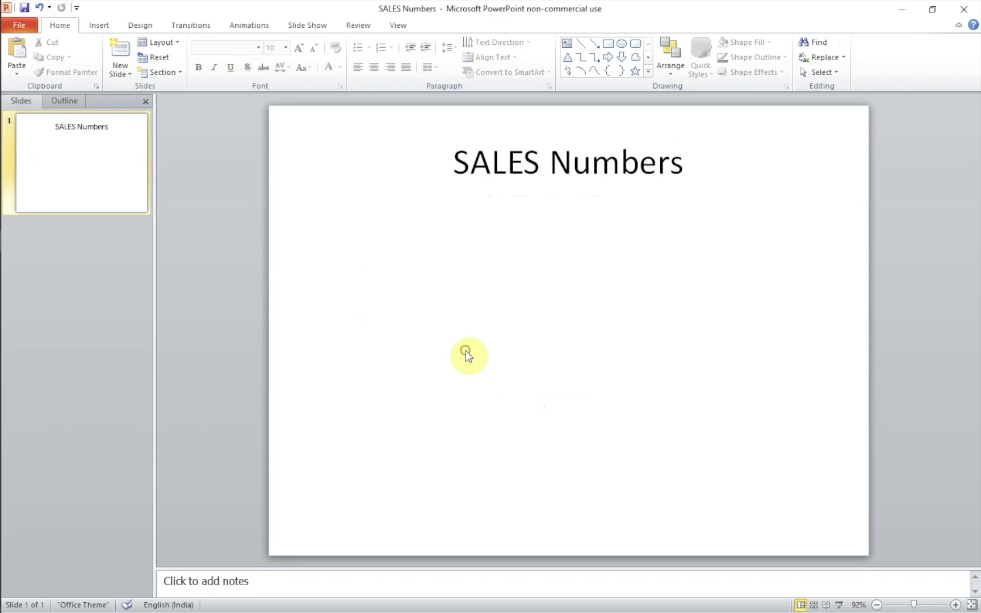
key("ctrl+v")
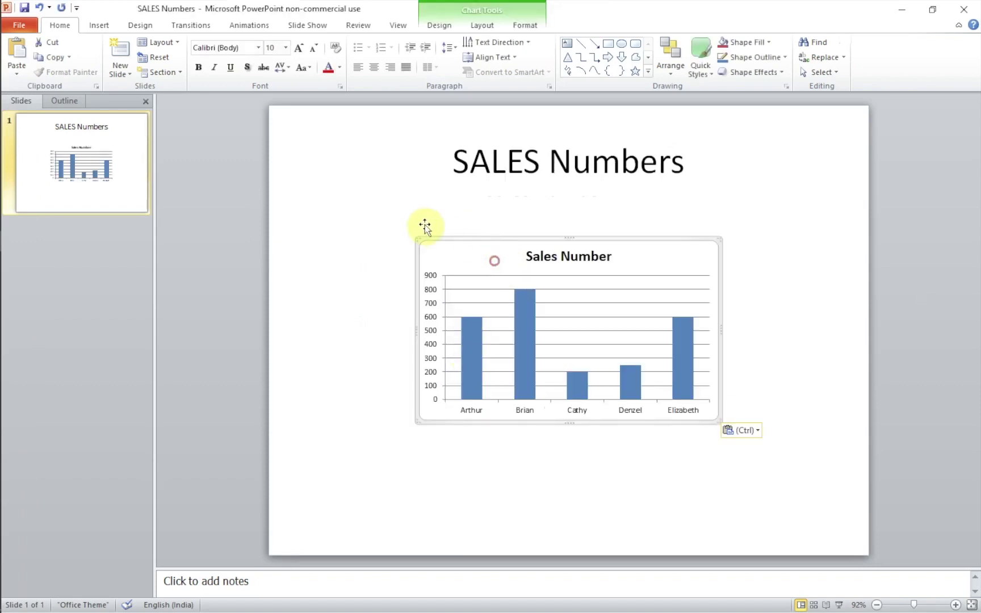
left_click_drag(424, 226, 348, 190)
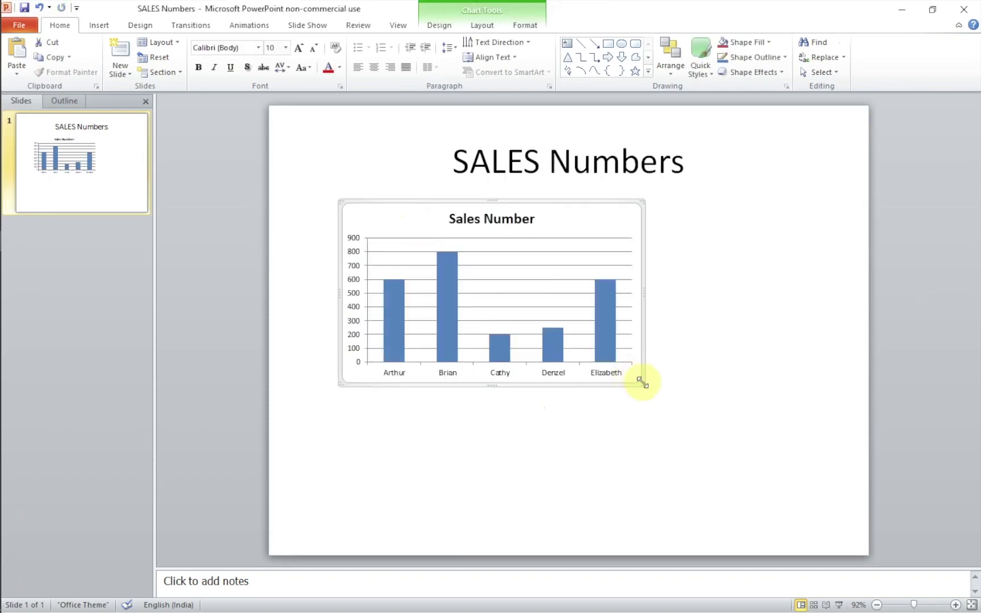
left_click_drag(641, 380, 790, 497)
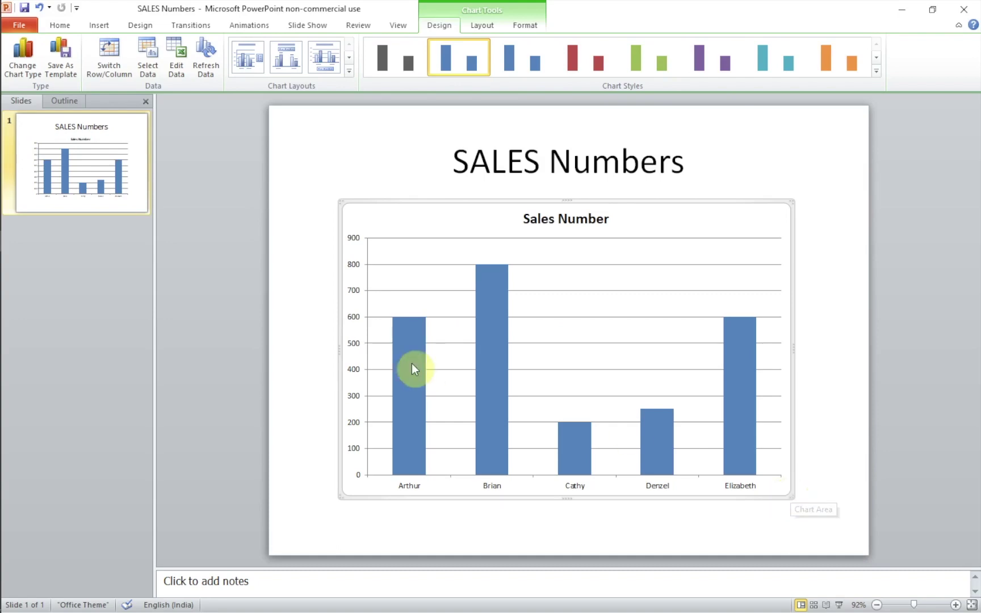
- In Excel, change cell D6 (Cathy) from 200 to 600, then return to PowerPoint
mouse_move(6, 309)
left_click(14, 221)
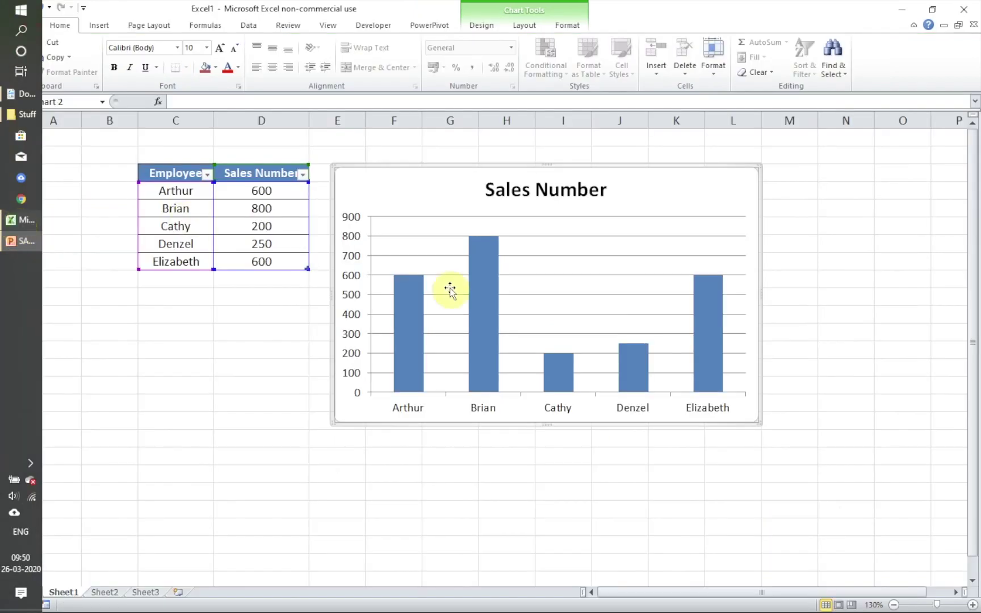
left_click(262, 226)
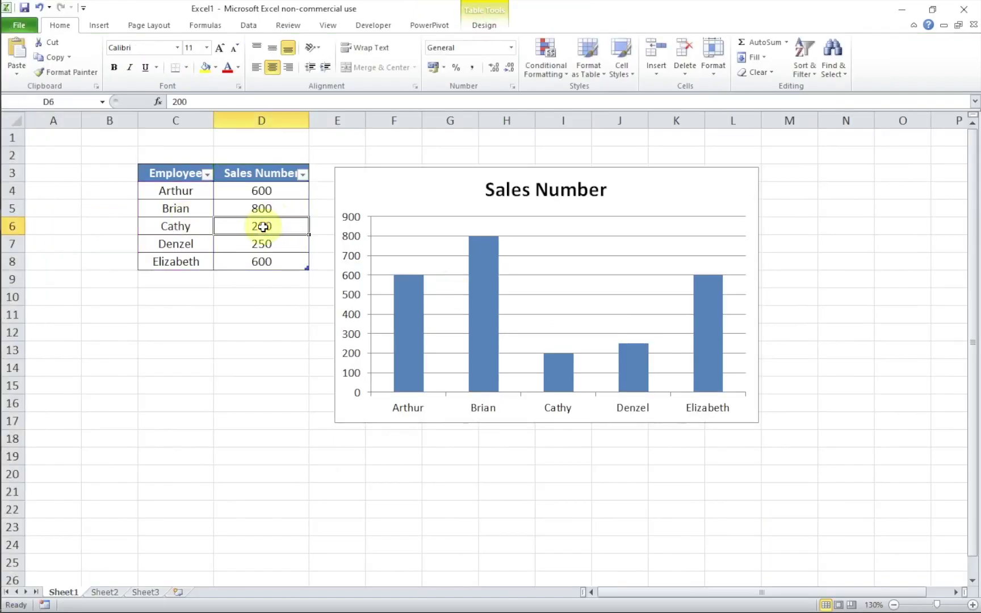
type("600")
key("Return")
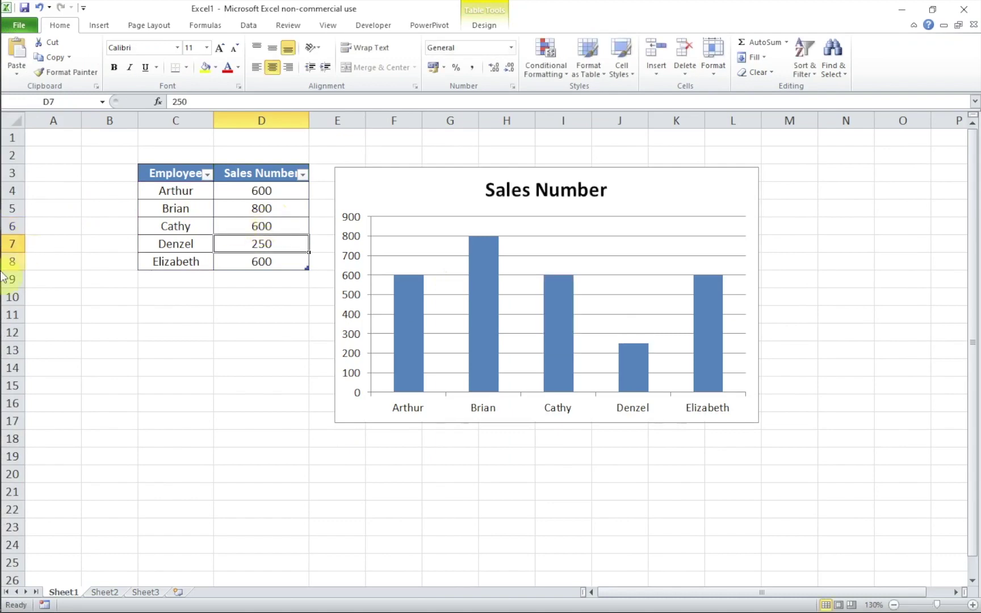
mouse_move(7, 263)
left_click(12, 242)
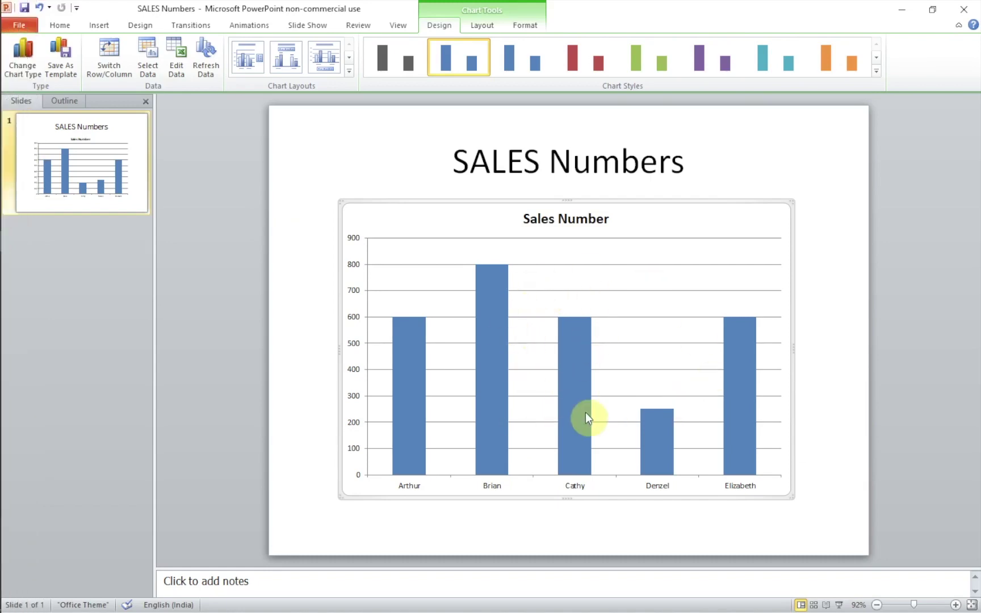
- Check Cathy's bar shows 600, then save and close SALES Numbers.pptx
mouse_move(586, 413)
left_click(25, 9)
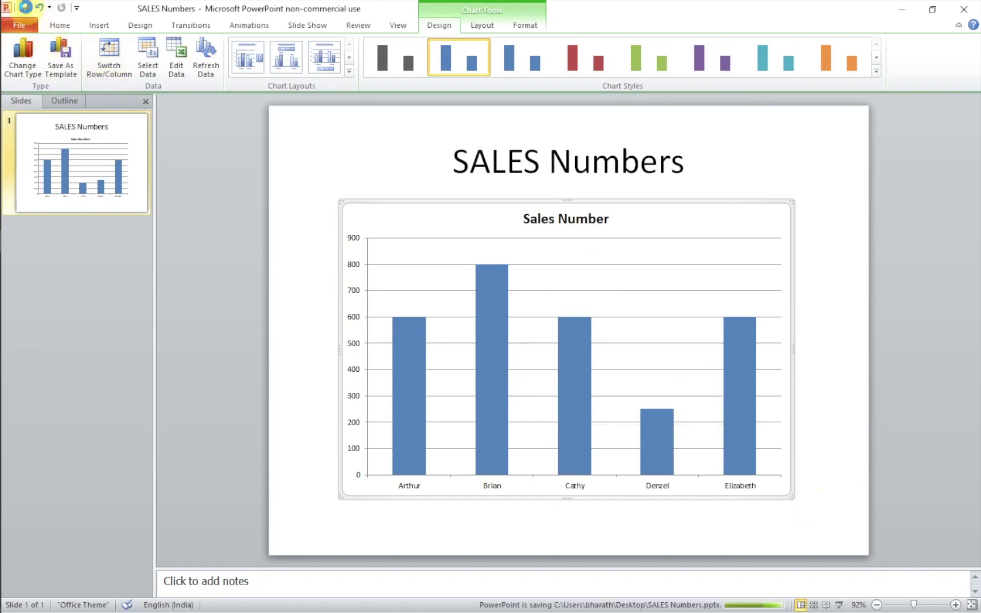
left_click(977, 8)
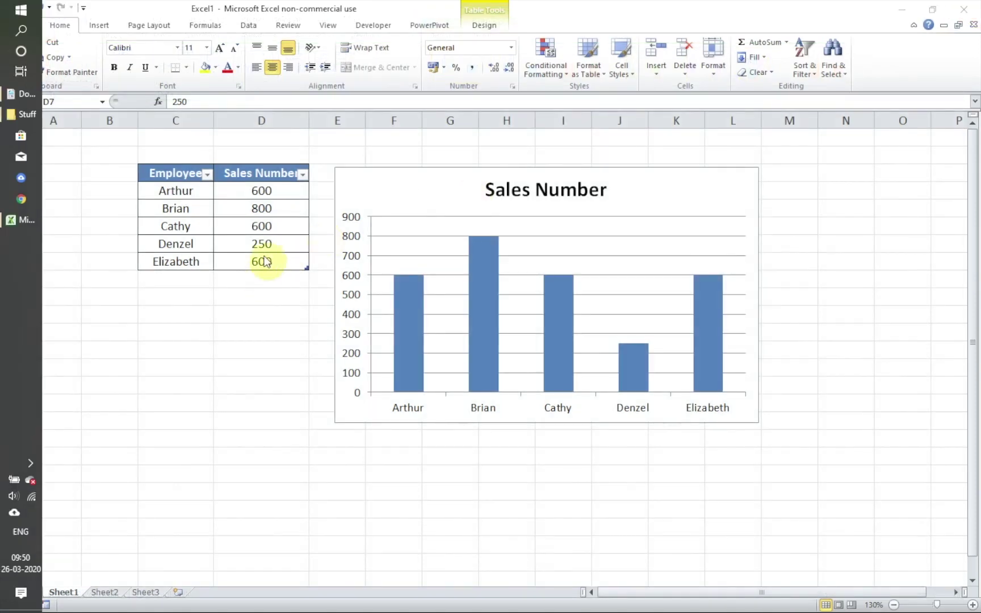
- Set cell D7 (Denzel) to 900, rescaling the chart axis to 1000, then minimise Excel
left_click(264, 244)
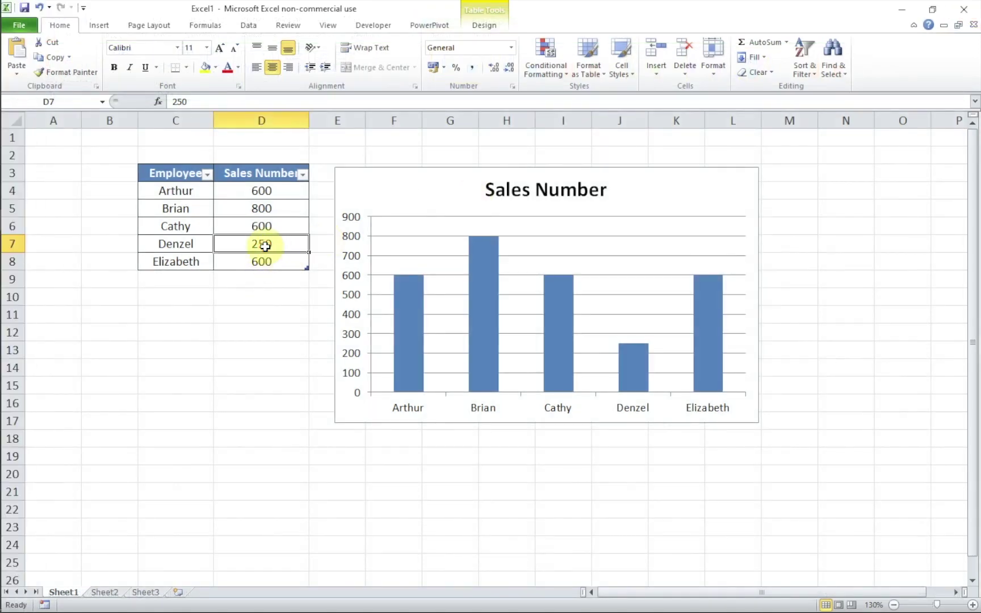
type("900")
key("Return")
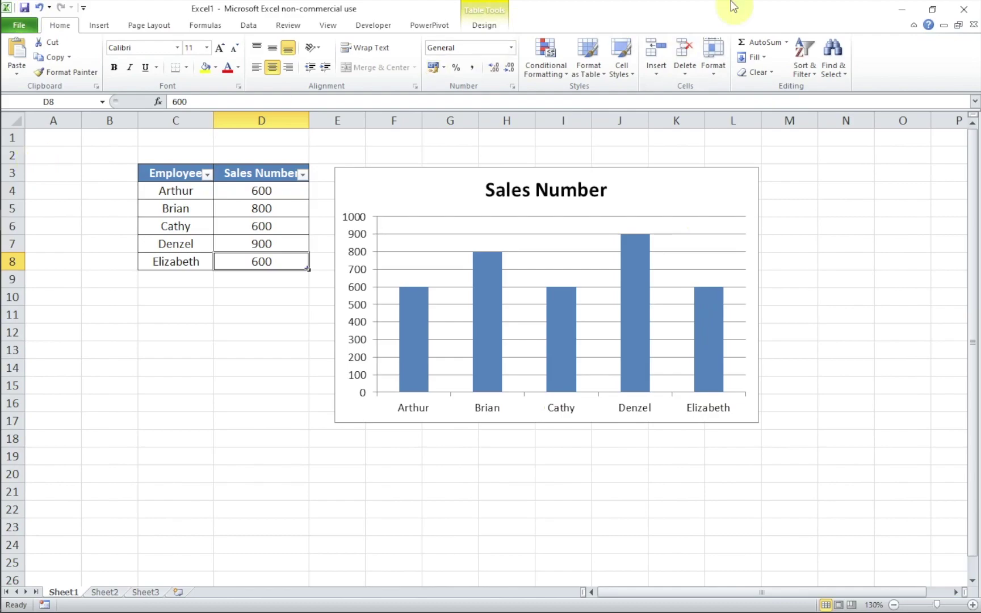
left_click(903, 10)
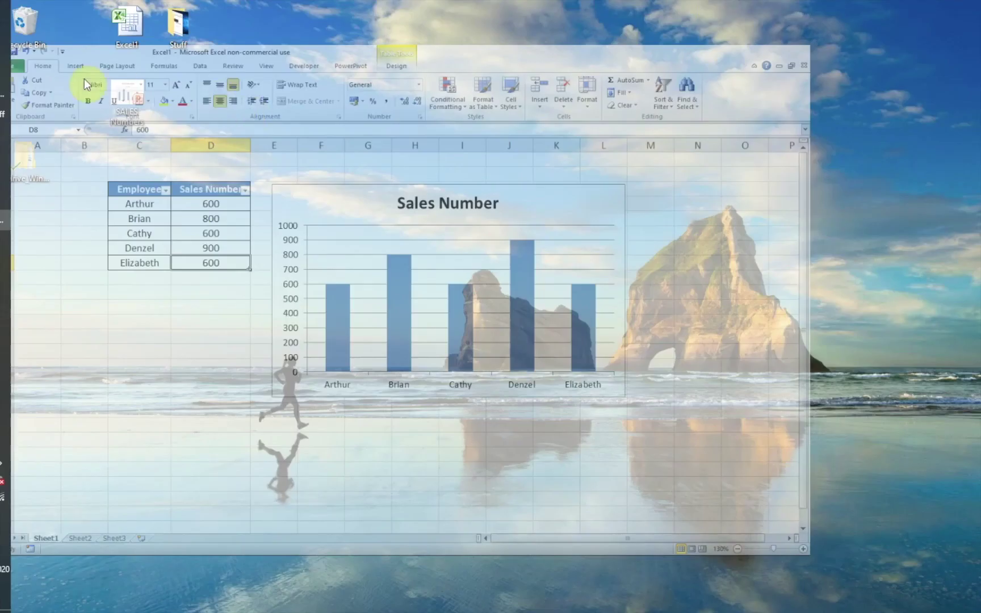
- Reopen SALES Numbers from the desktop and delete its outdated chart showing Denzel at 250
double_click(116, 87)
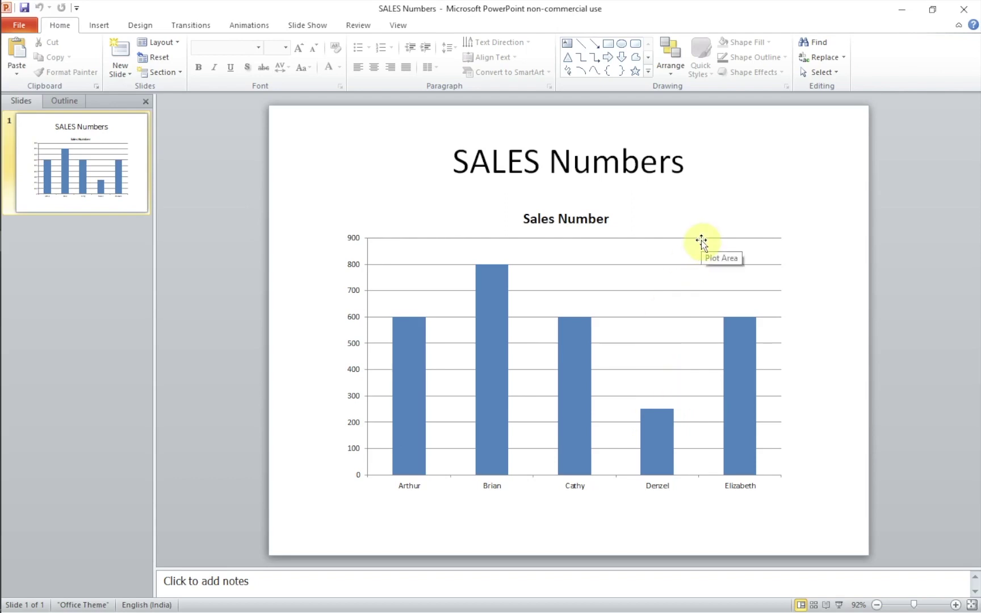
left_click(665, 244)
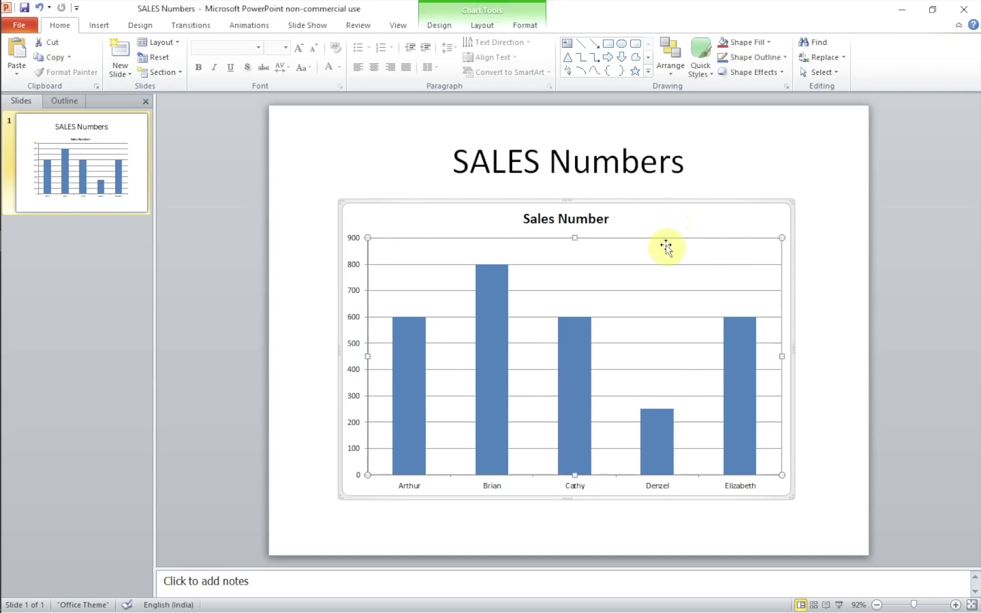
left_click(678, 230)
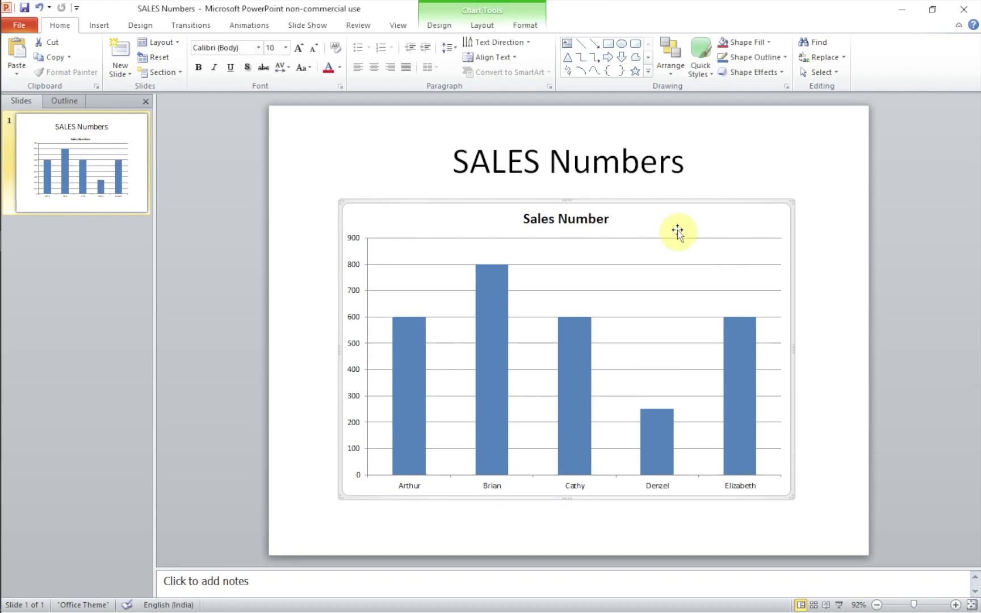
key("Delete")
- Select the updated Excel chart with Denzel at 900 and bring up paste choices on the empty slide
mouse_move(10, 230)
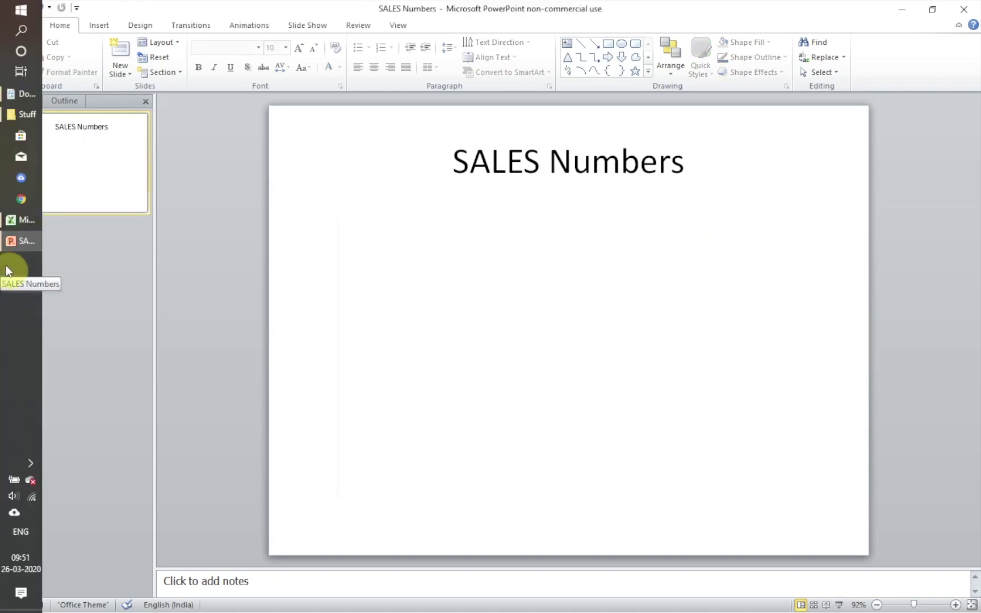
left_click(10, 225)
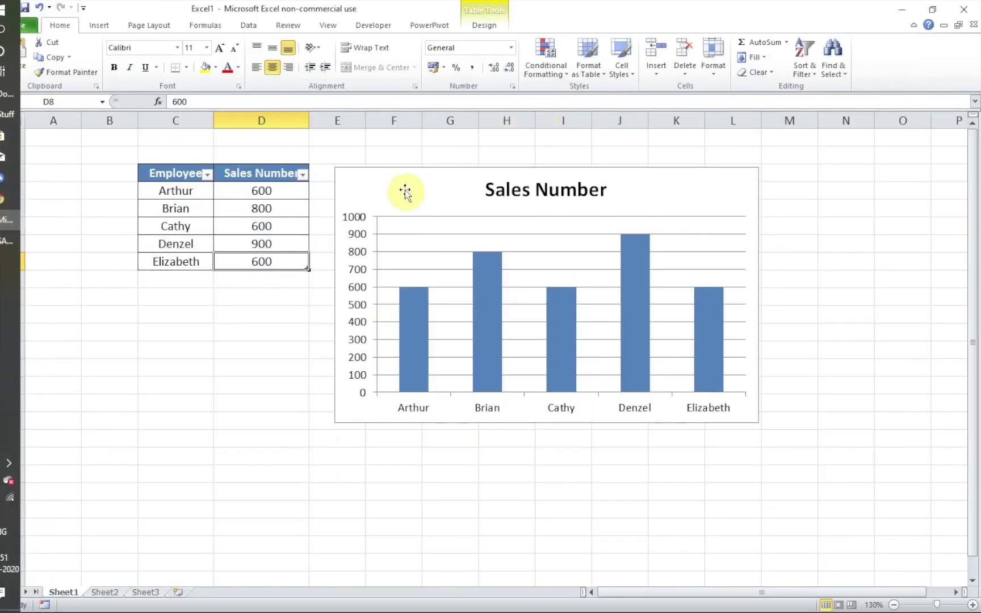
left_click(391, 200)
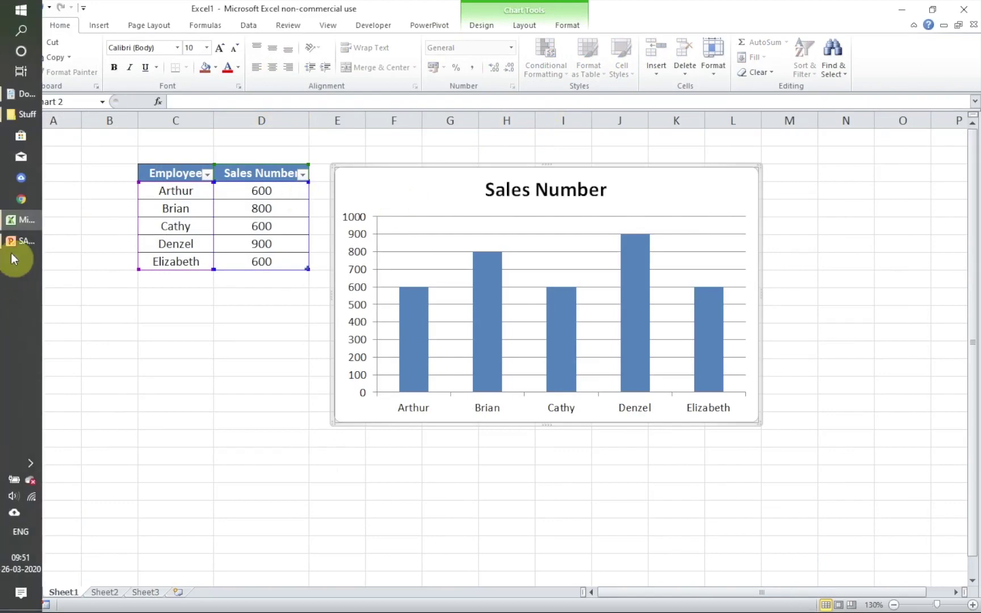
left_click(15, 240)
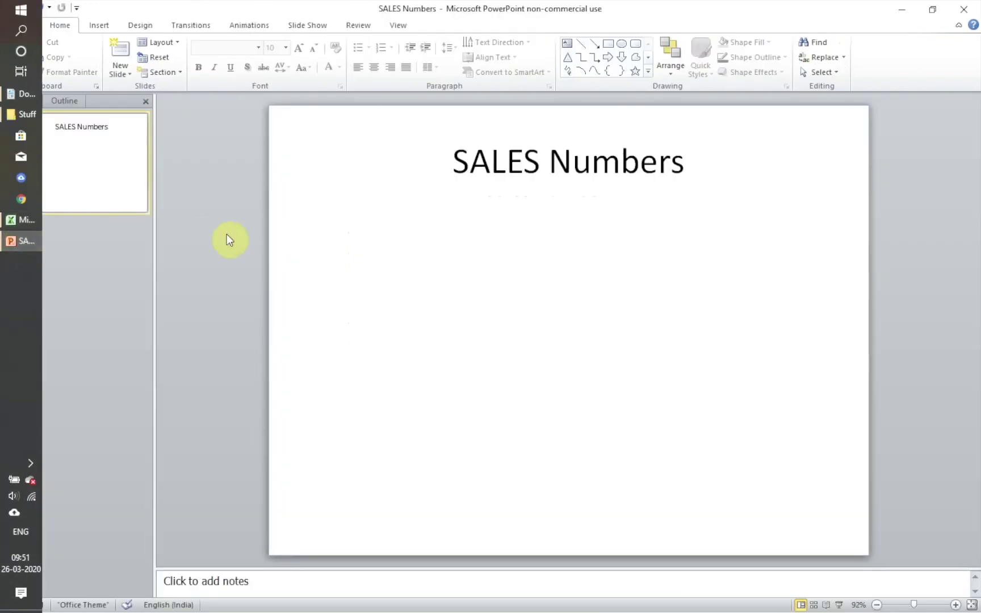
right_click(374, 242)
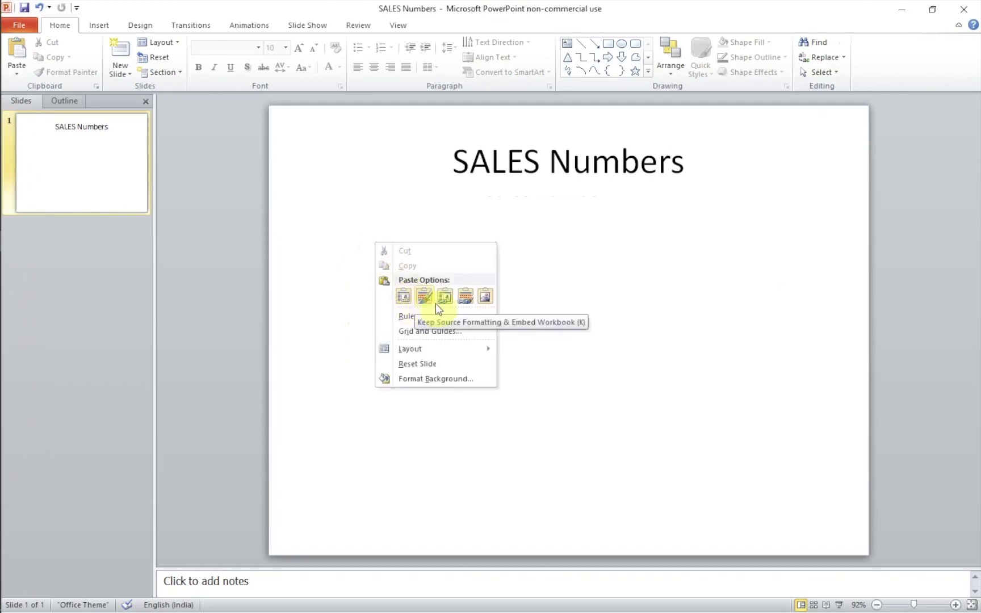
- Paste the chart with Use Destination Theme & Link Data, then position and enlarge it below the title
left_click(439, 303)
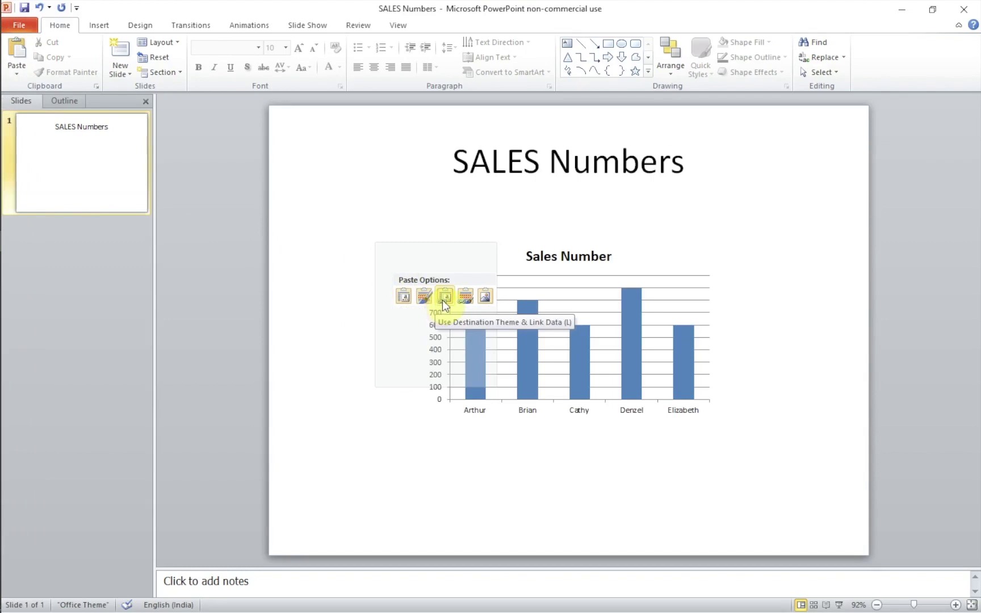
left_click(473, 258)
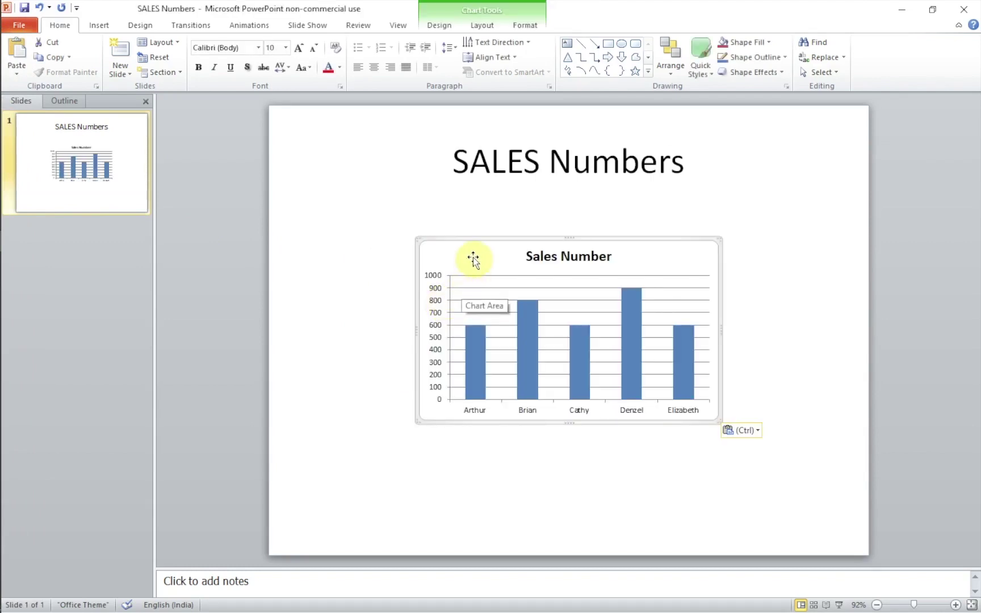
left_click_drag(473, 258, 410, 207)
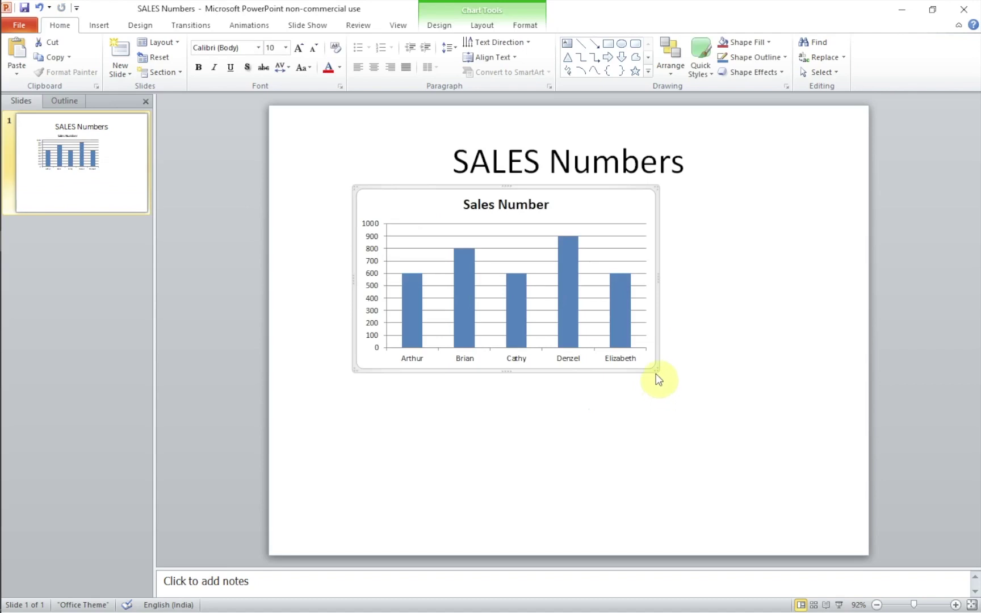
left_click_drag(655, 369, 817, 498)
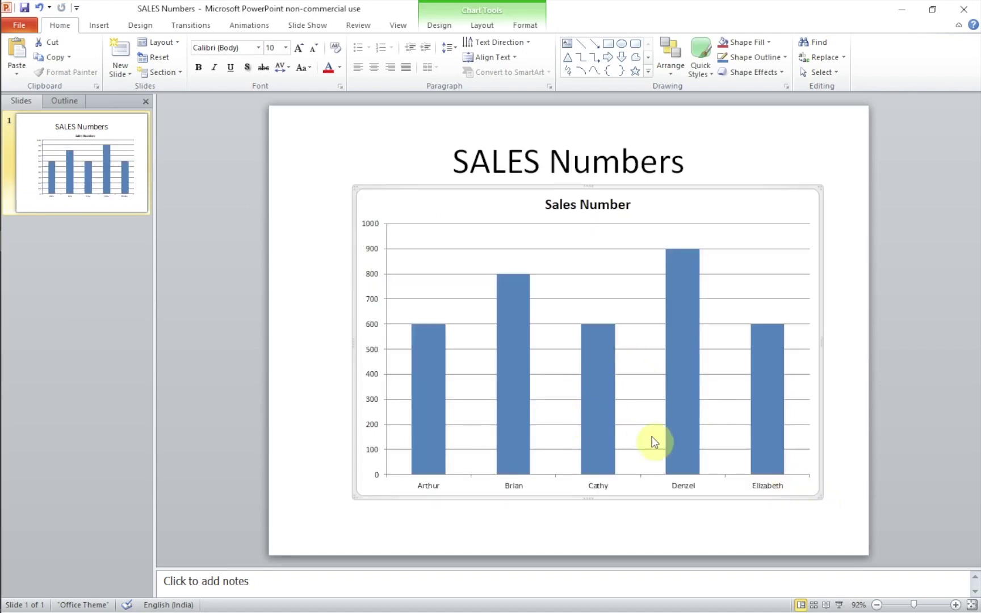
mouse_move(666, 250)
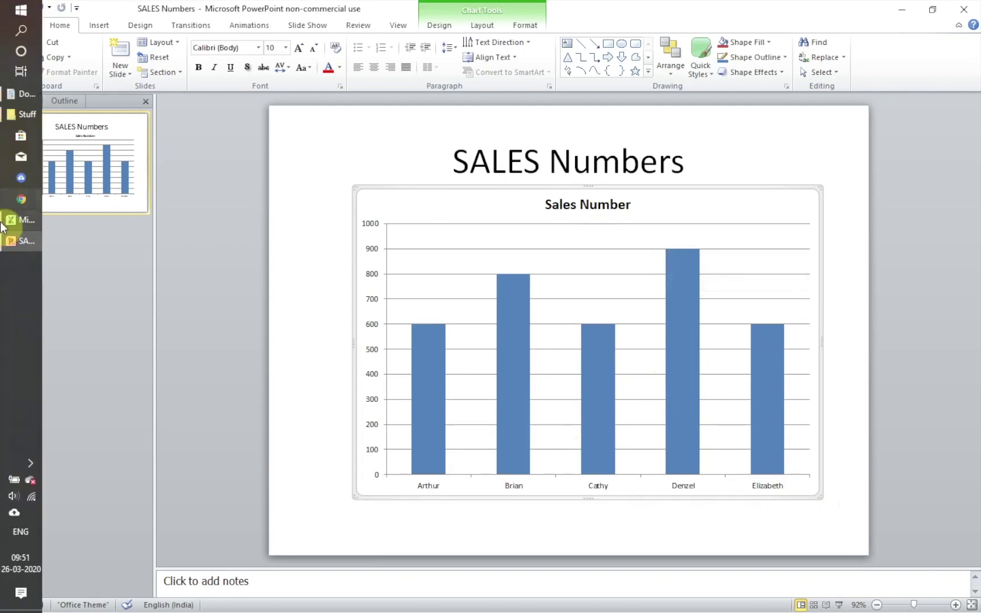
- In Excel, change cell D4 (Arthur) from 600 to 900, then return to PowerPoint
left_click(21, 222)
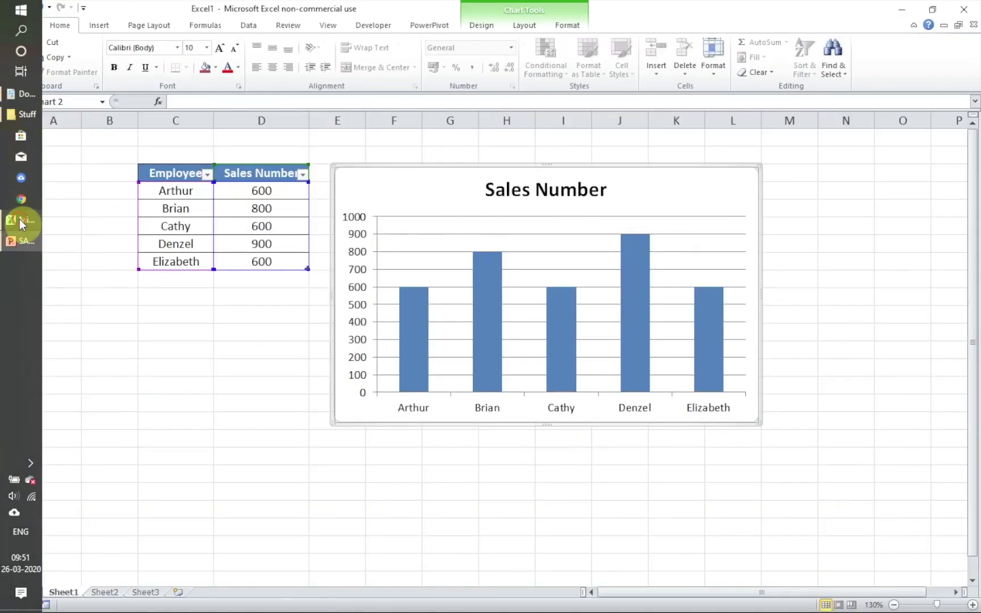
left_click(248, 194)
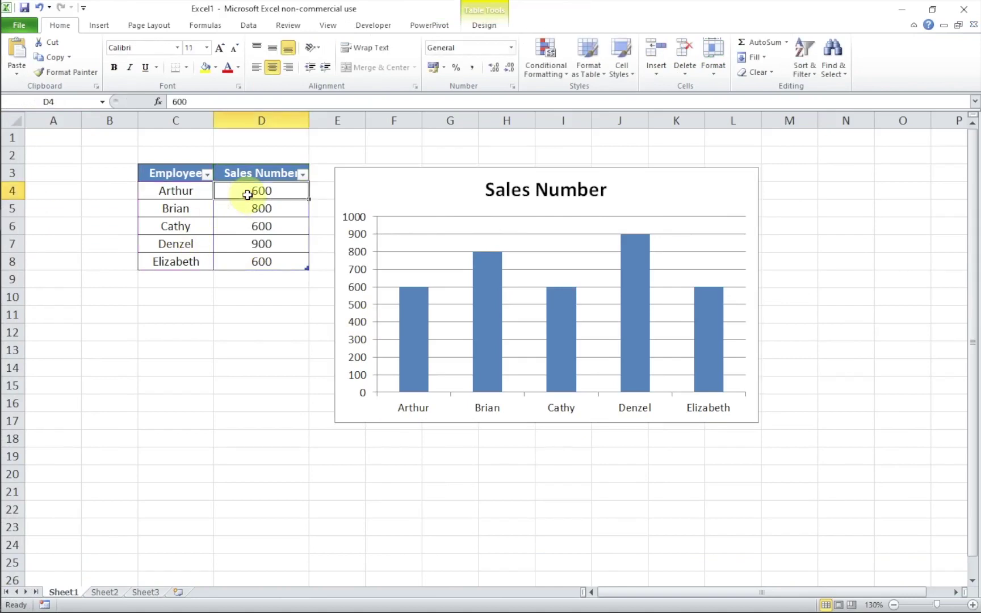
type("900")
key("Return")
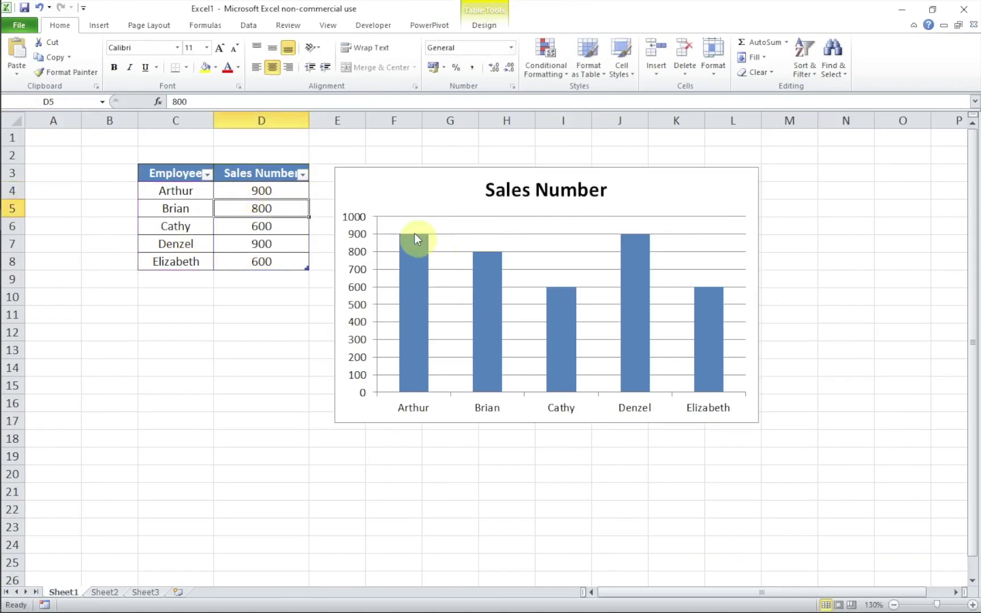
left_click(11, 243)
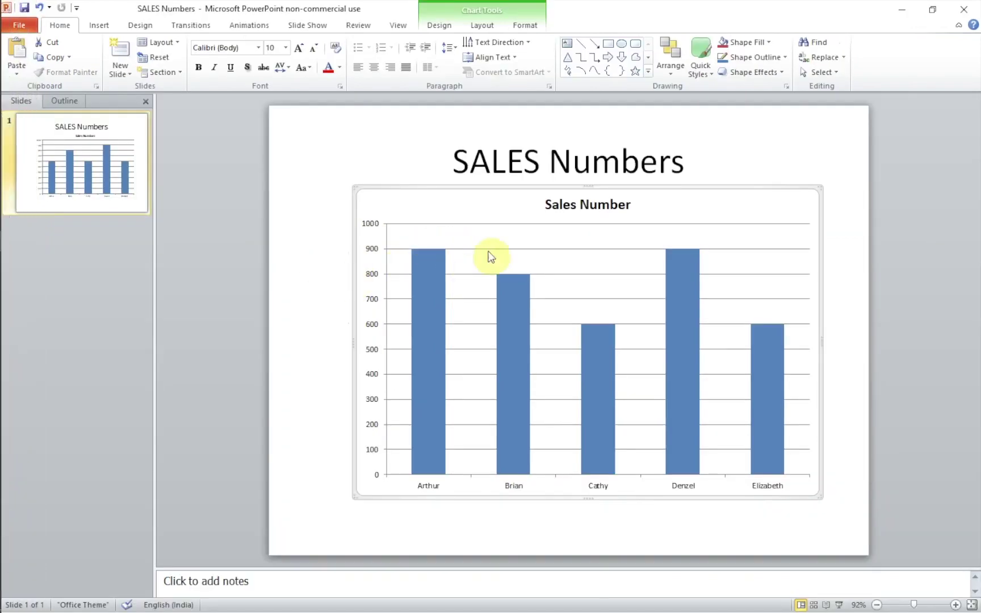
- Save the SALES Numbers presentation and close its window
left_click(22, 8)
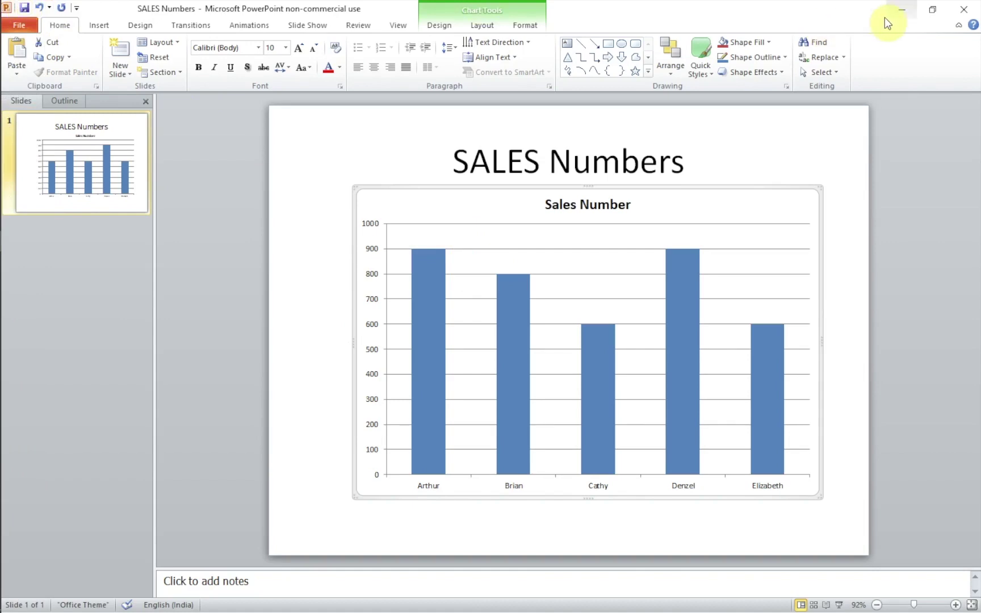
left_click(974, 11)
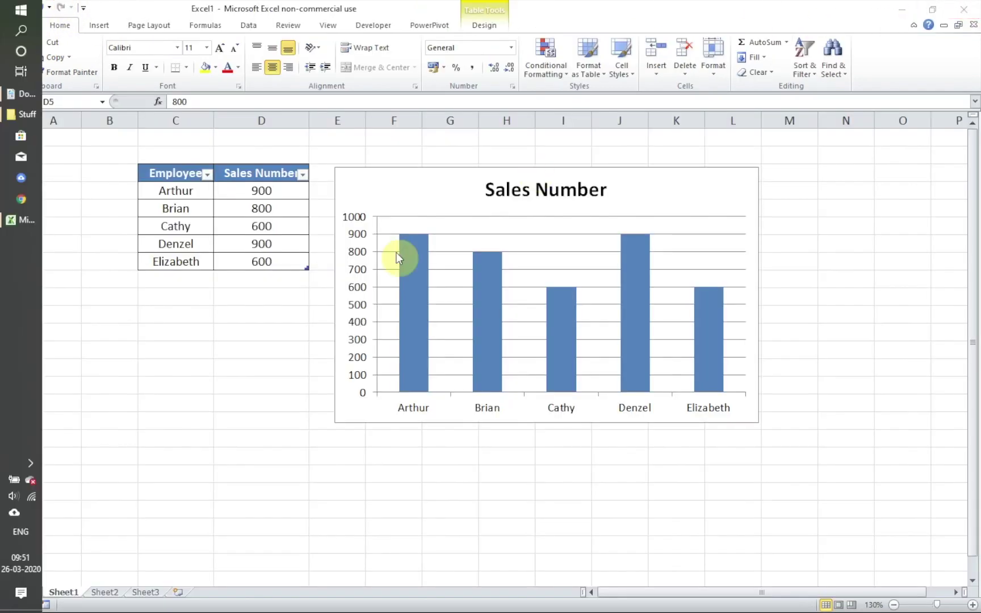
- Enter 1200 as Cathy's sales in cell D6, then minimize the Excel workbook
left_click(251, 227)
type("1200")
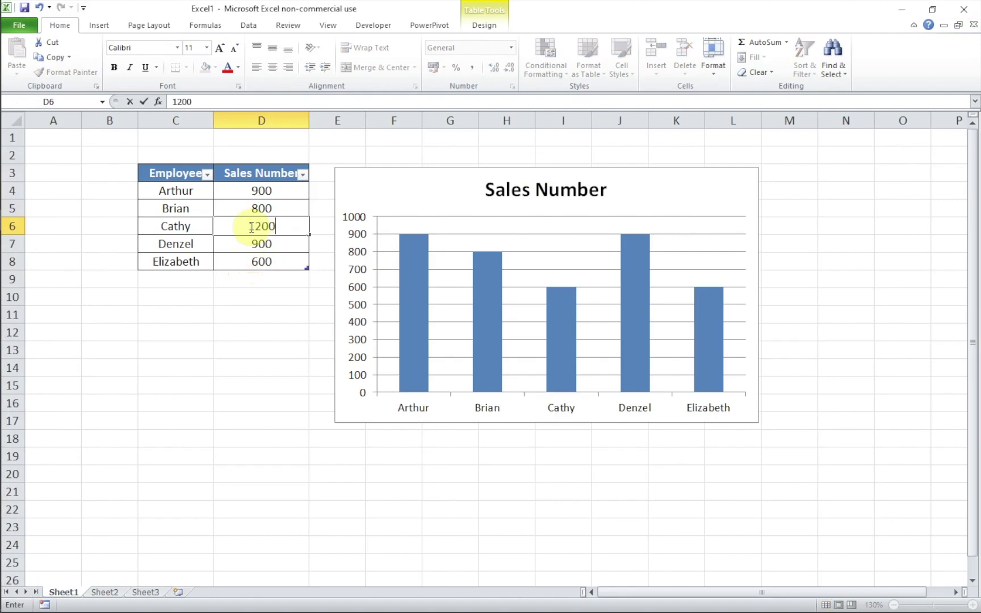
key("Return")
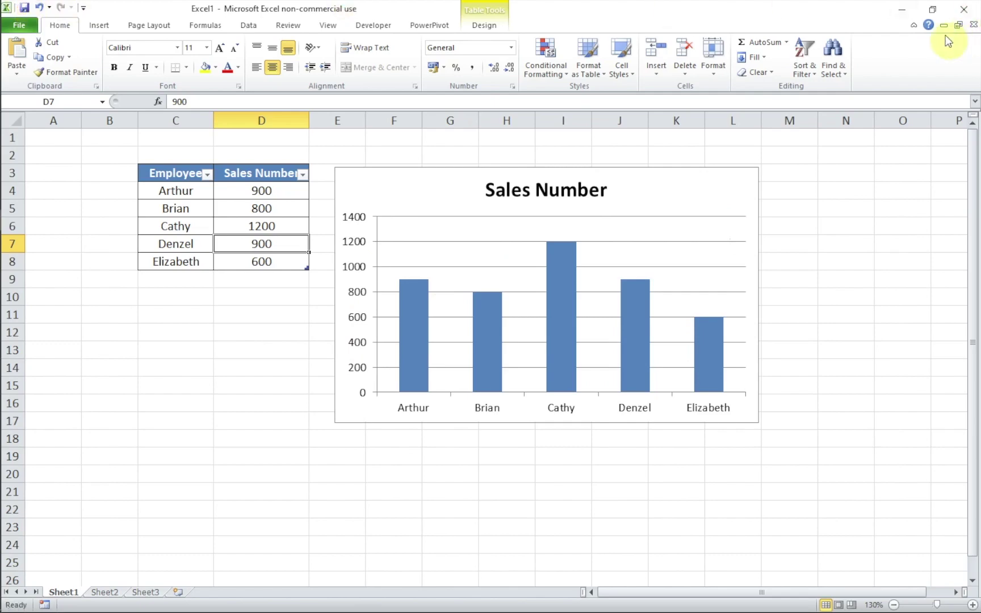
left_click(909, 16)
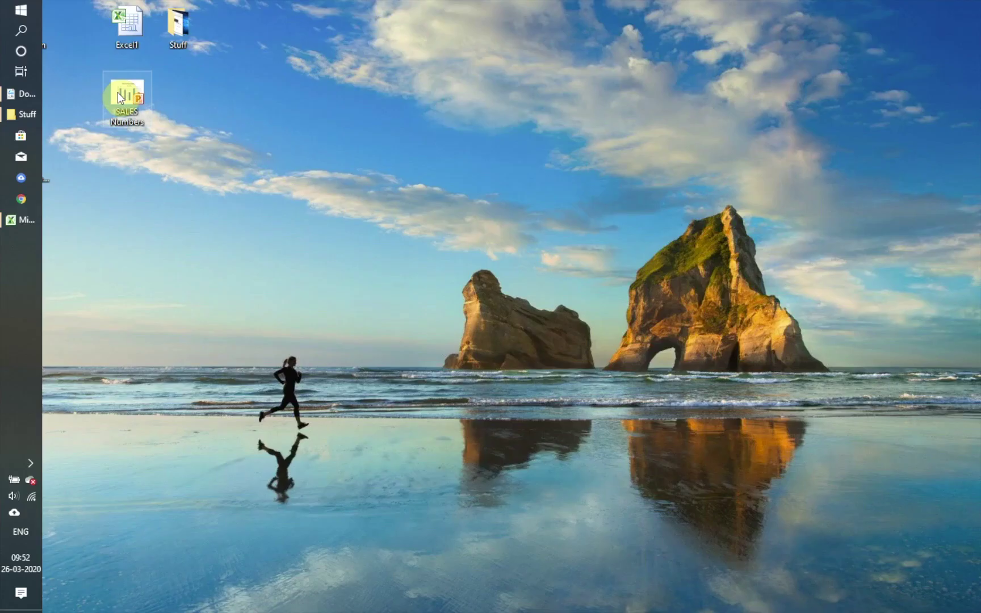
- Reopen SALES Numbers and refresh the chart's data so Cathy's bar shows 1200
double_click(117, 94)
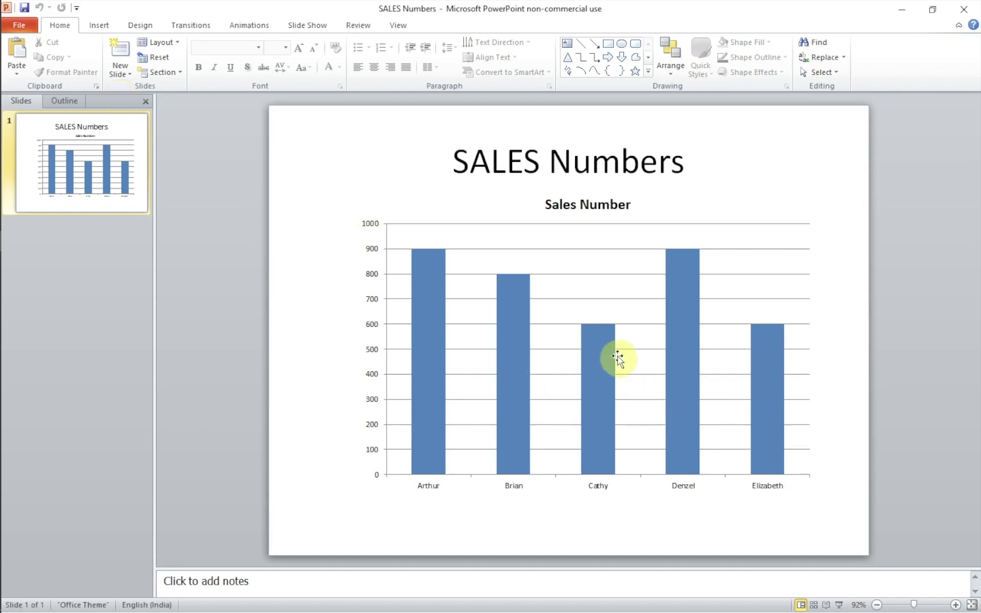
left_click(529, 210)
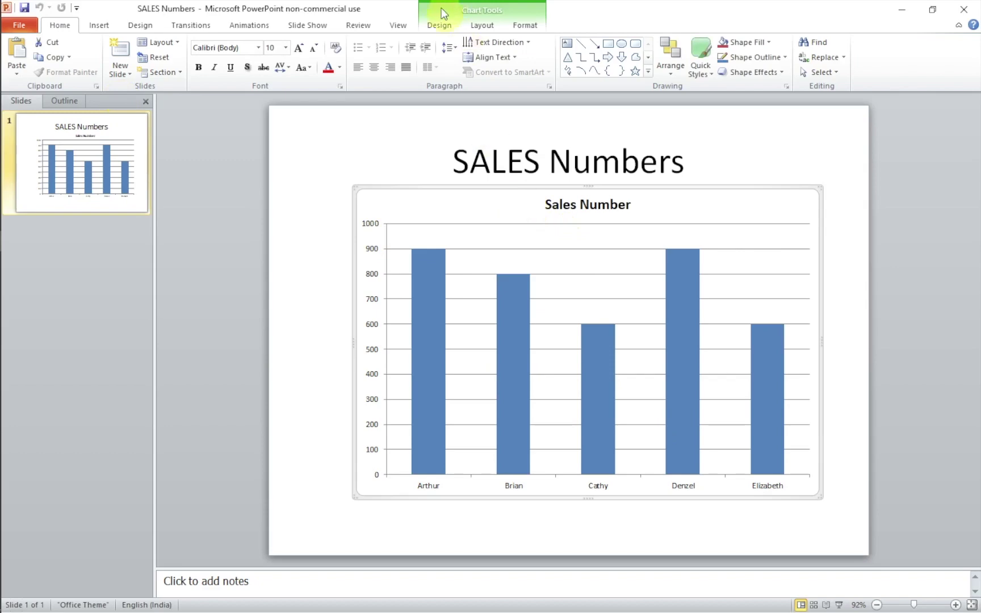
left_click(440, 29)
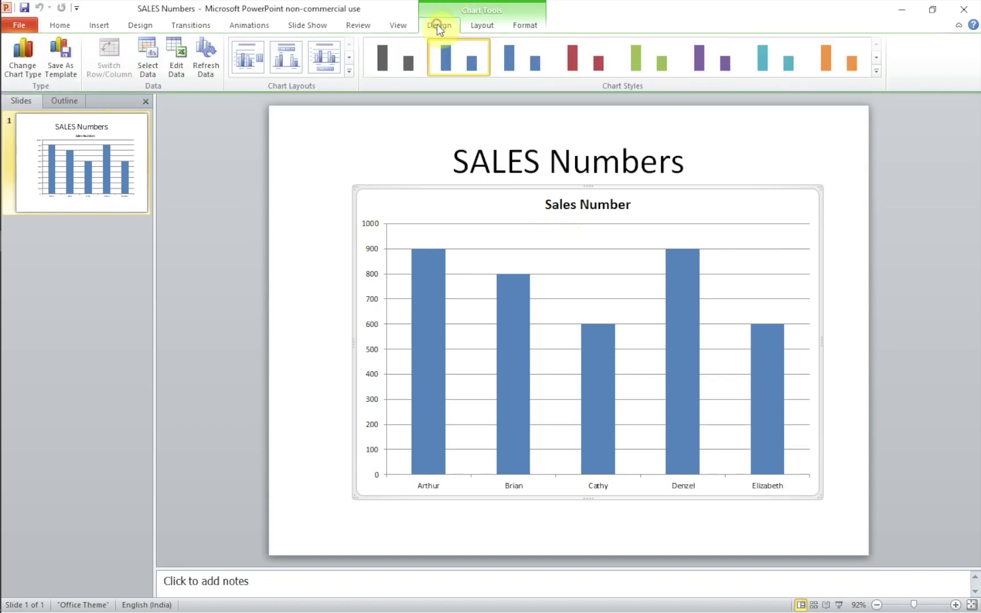
left_click(209, 53)
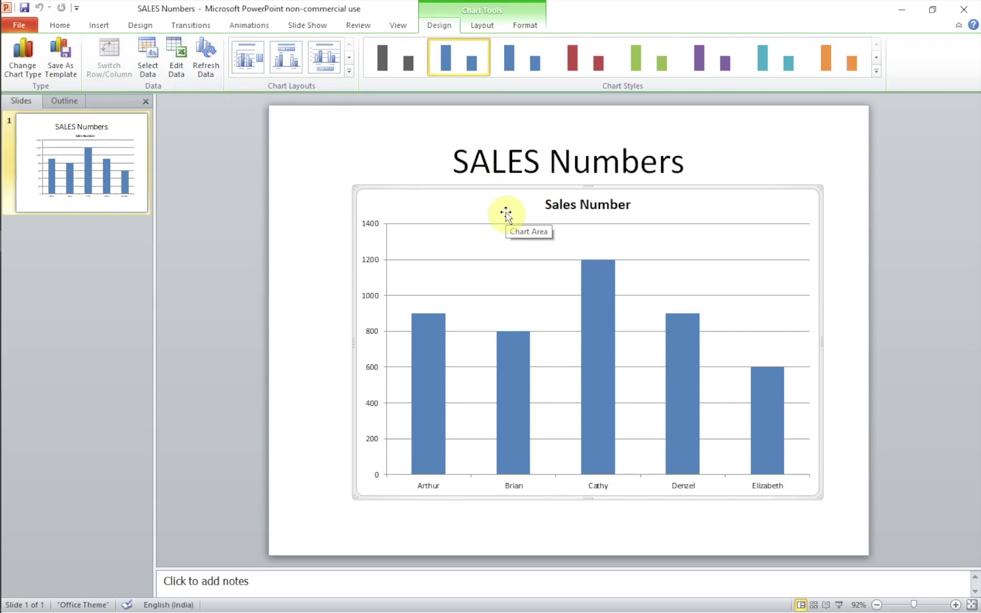
mouse_move(9, 230)
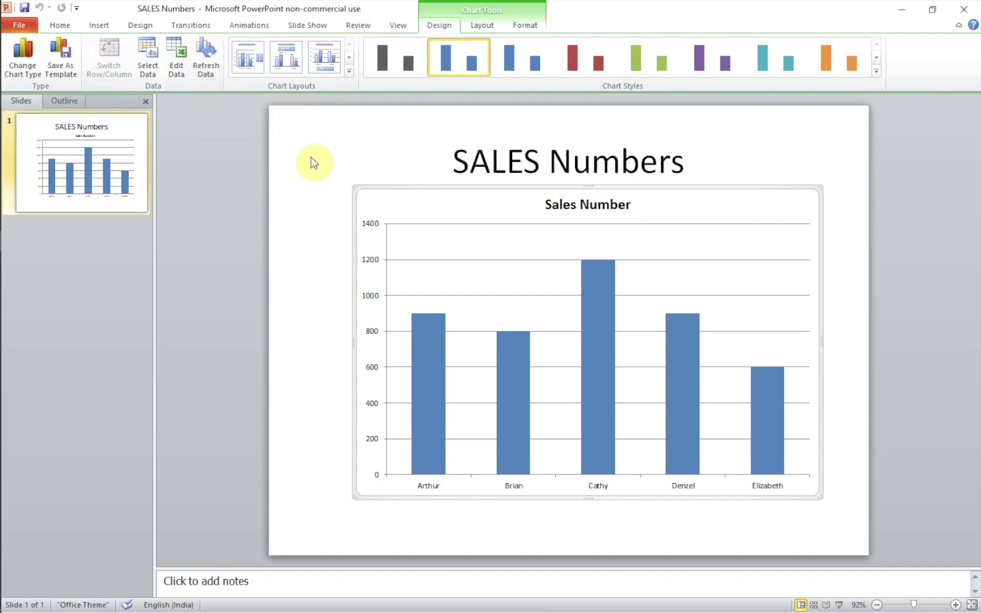
- Set the Excel1.xlsx chart link to update Automatic and update it now
mouse_move(21, 30)
left_click(25, 26)
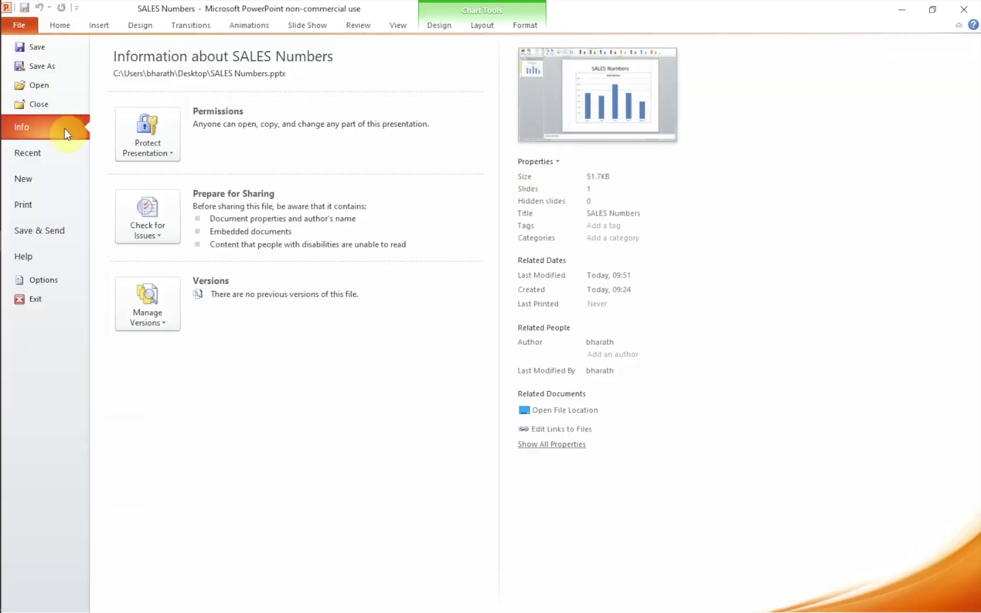
left_click(557, 427)
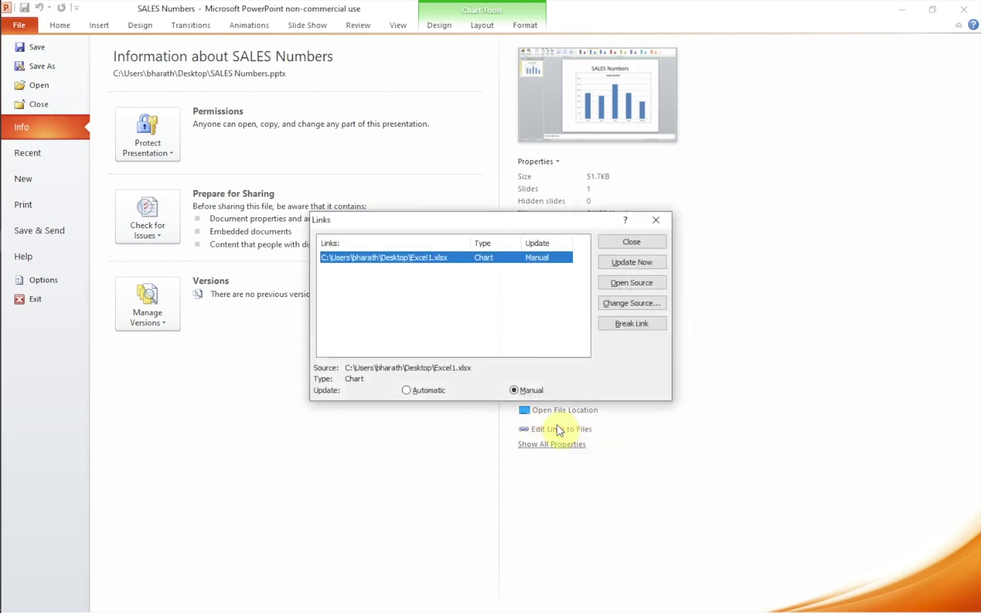
left_click(416, 259)
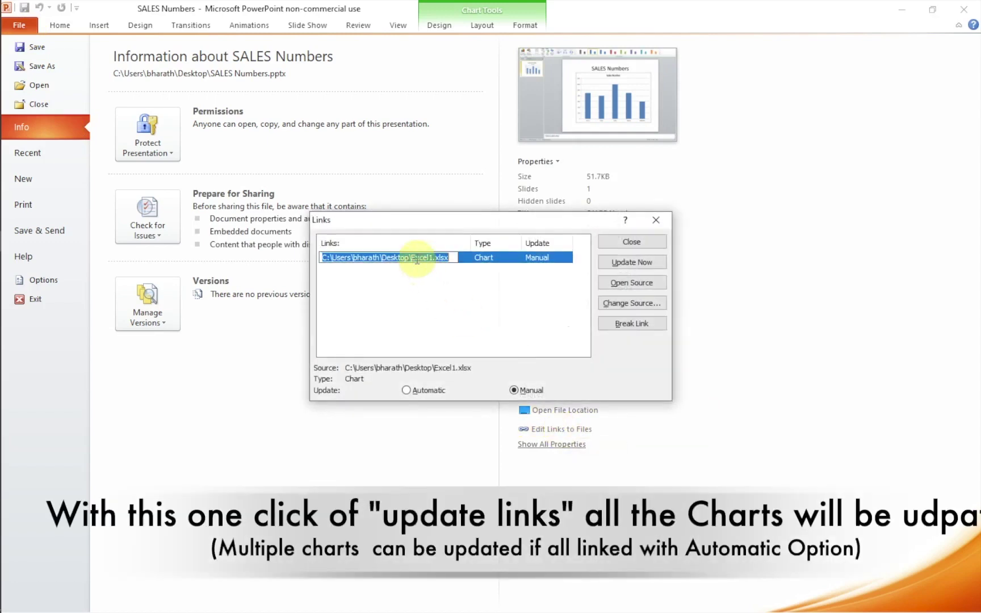
left_click(486, 259)
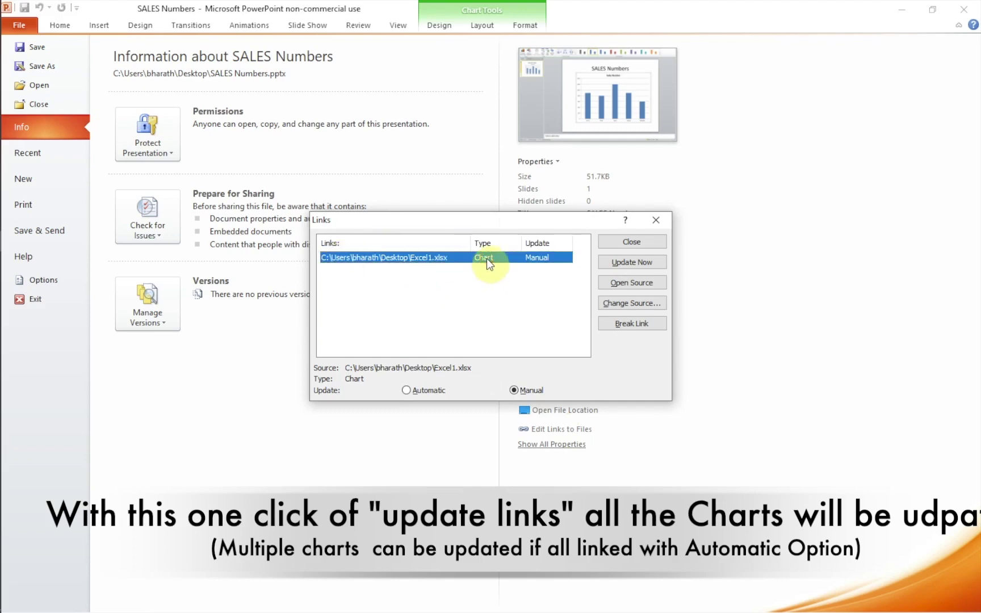
left_click(405, 390)
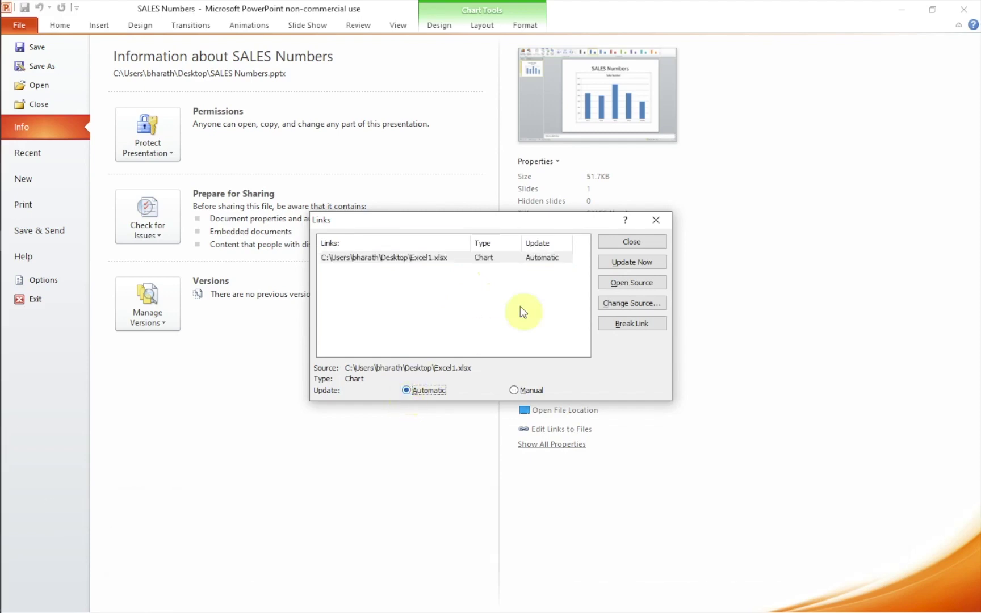
left_click(617, 261)
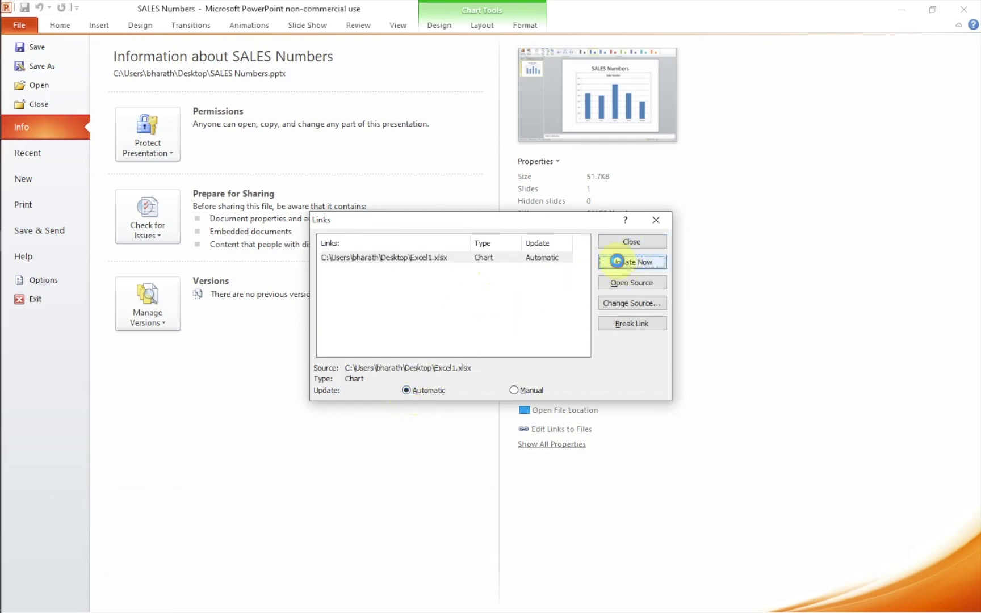
left_click(631, 243)
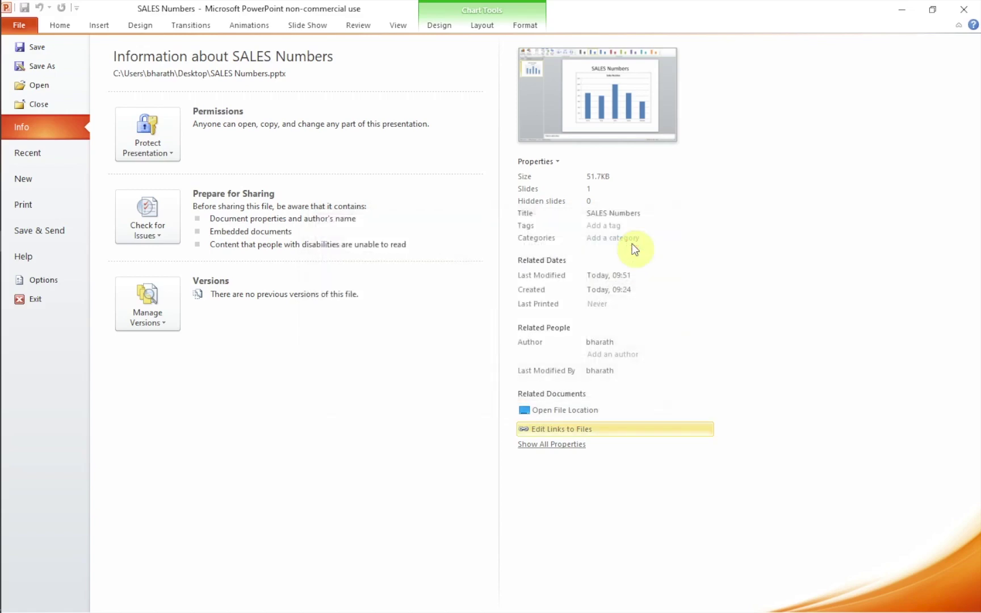
- Deselect the chart and close SALES Numbers, saving the changes
left_click(61, 28)
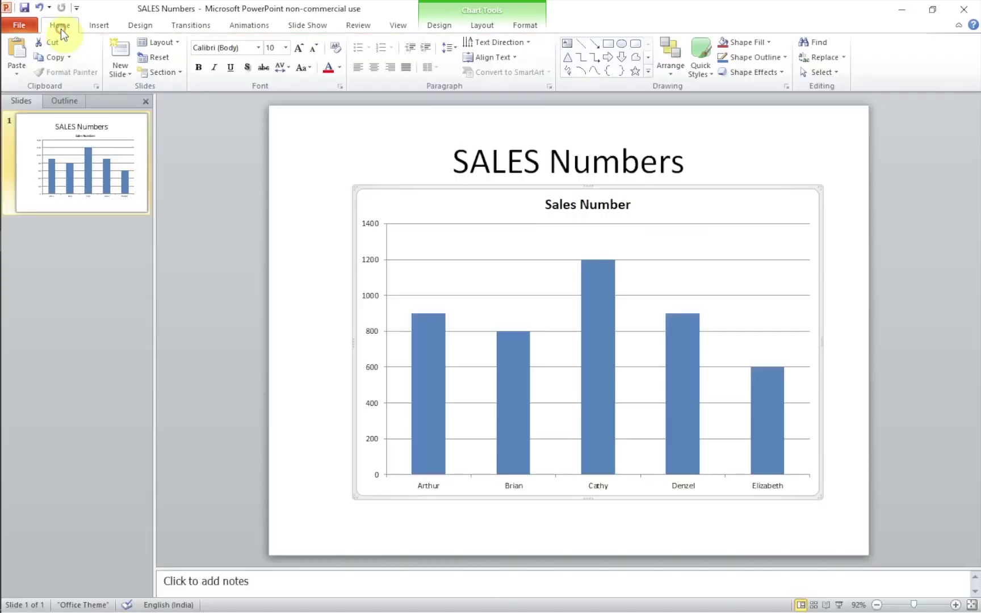
left_click(467, 532)
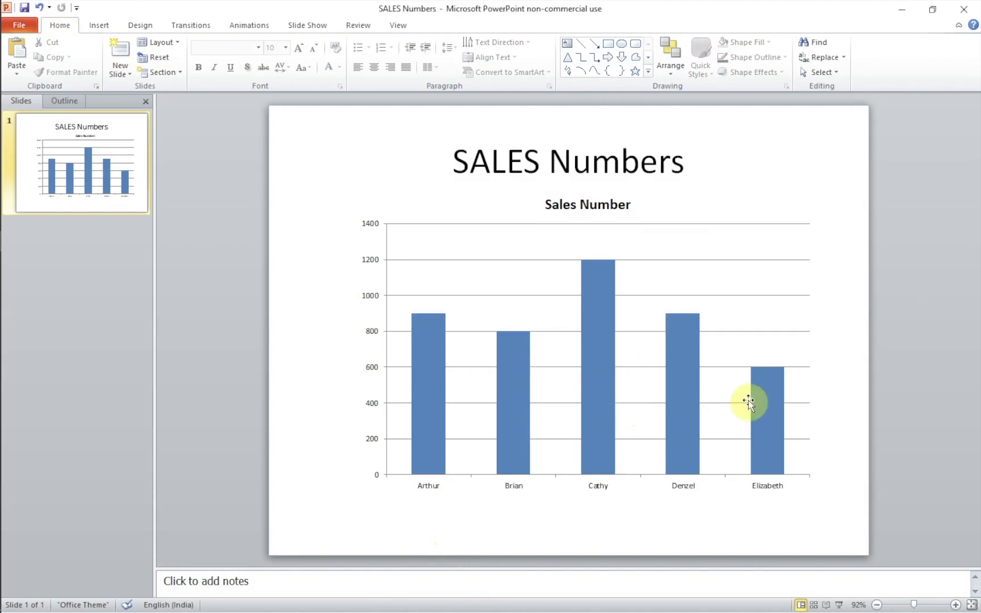
left_click(965, 9)
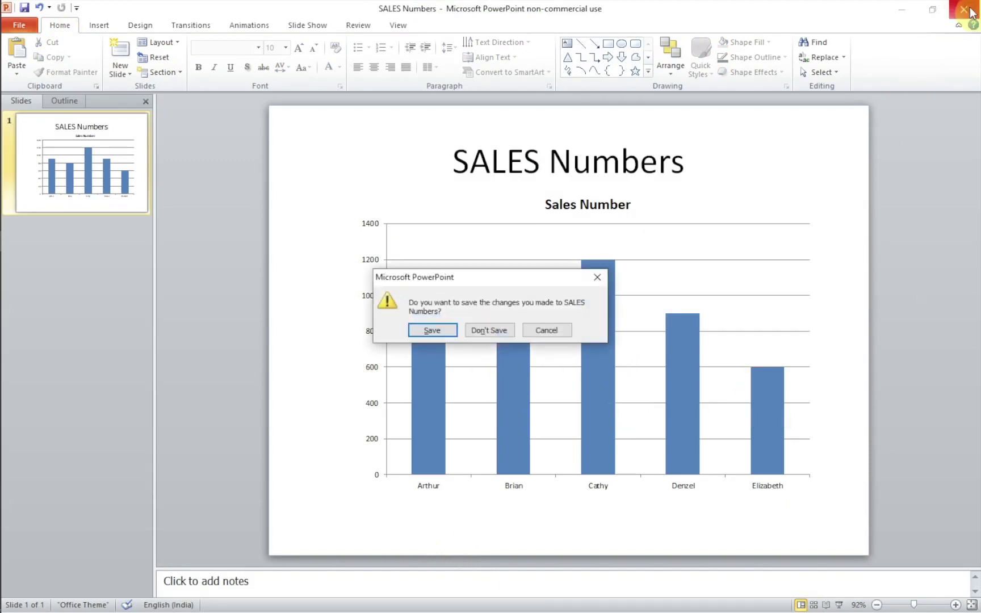
left_click(444, 330)
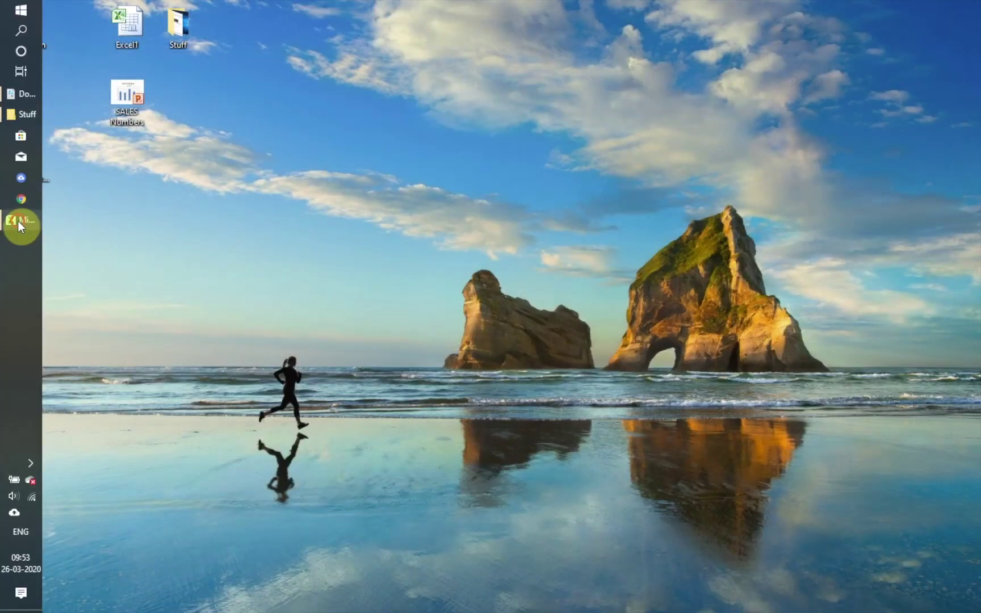
- Change Elizabeth's sales in D8 to 1500, then reopen SALES Numbers from the desktop
left_click(18, 221)
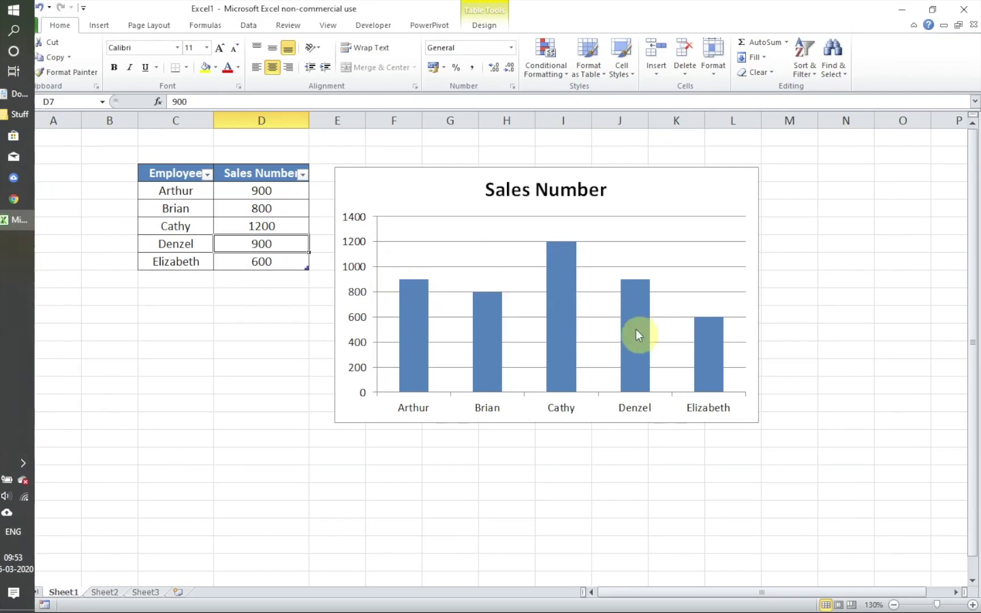
left_click(257, 264)
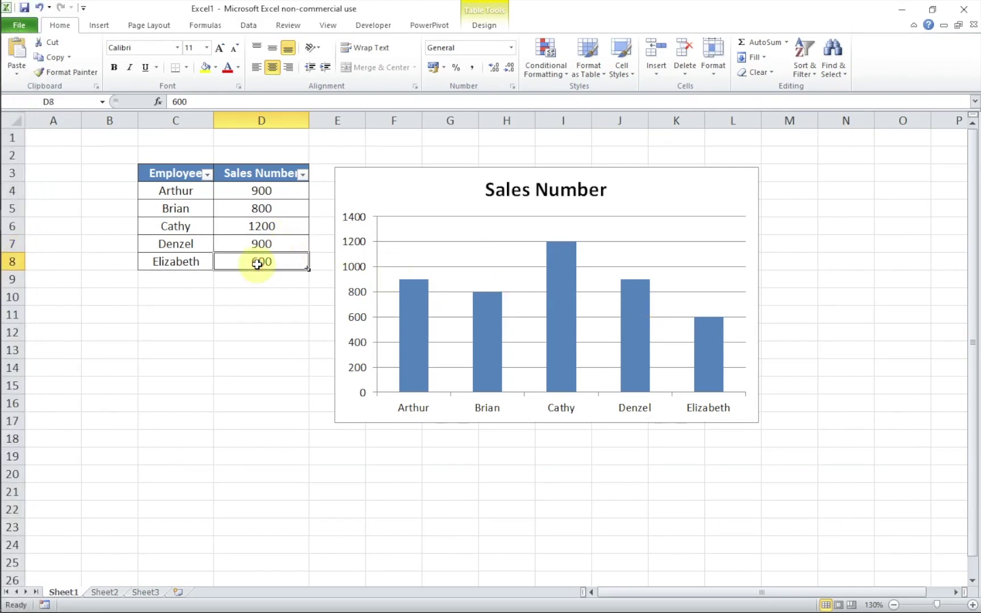
type("1500")
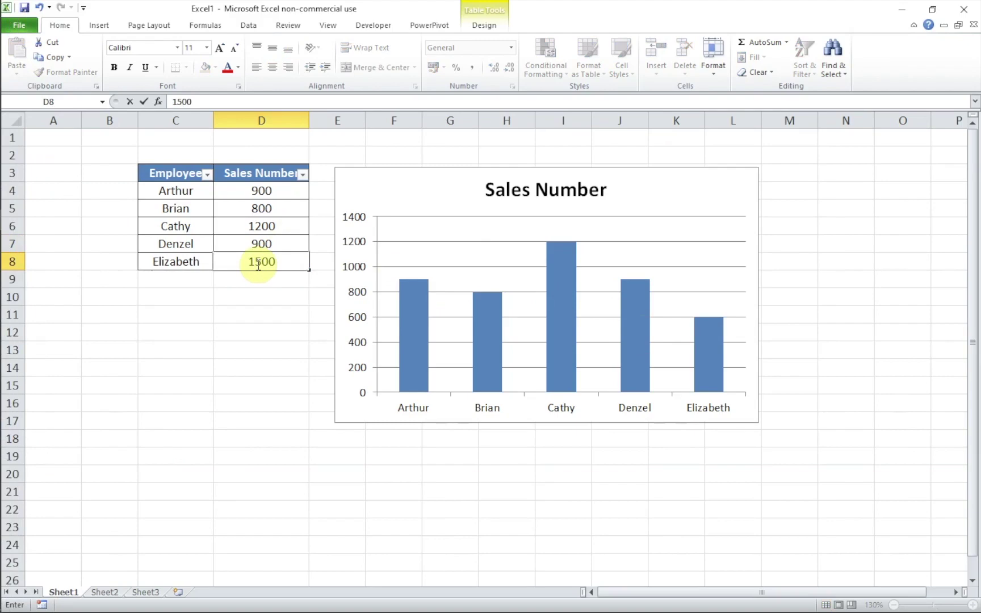
key("Return")
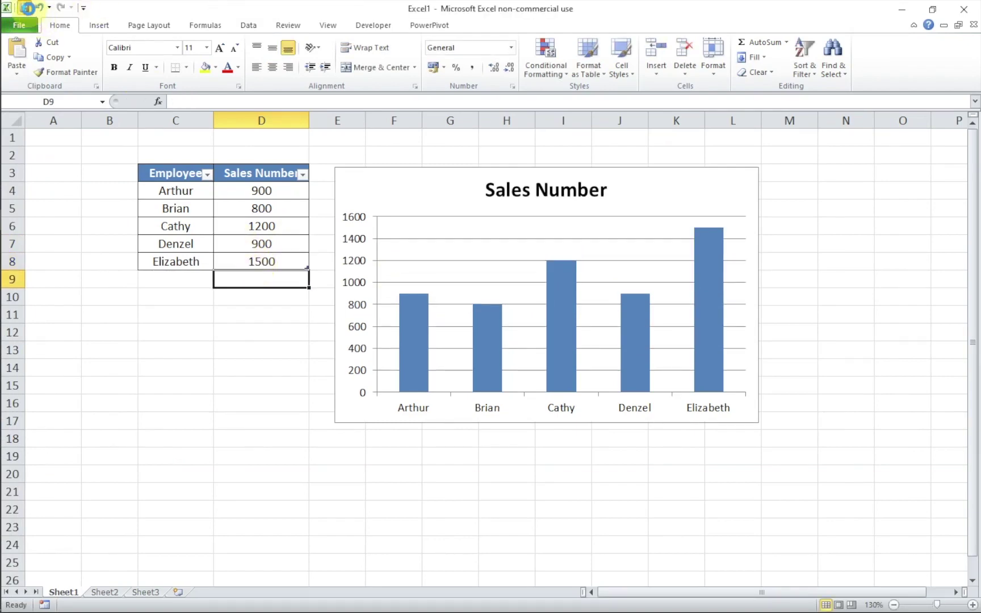
left_click(932, 9)
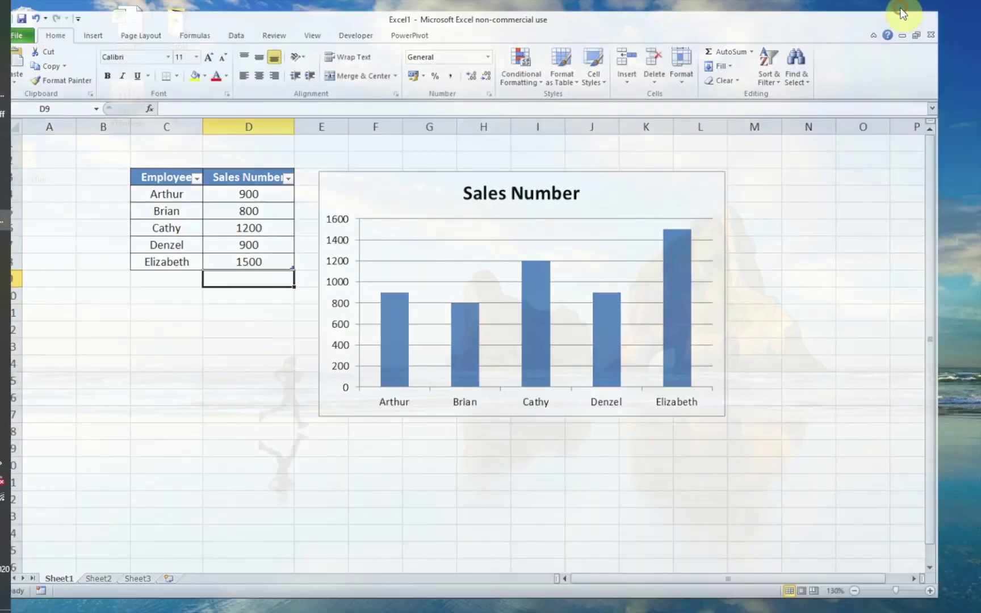
double_click(126, 97)
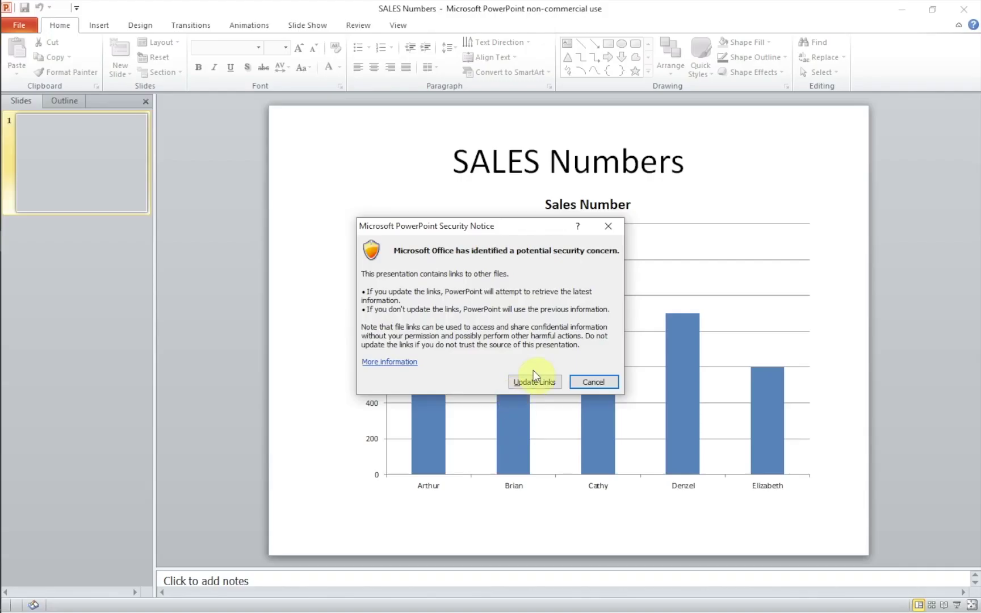
- Accept Update Links so the chart shows Elizabeth's bar at 1500
left_click(532, 380)
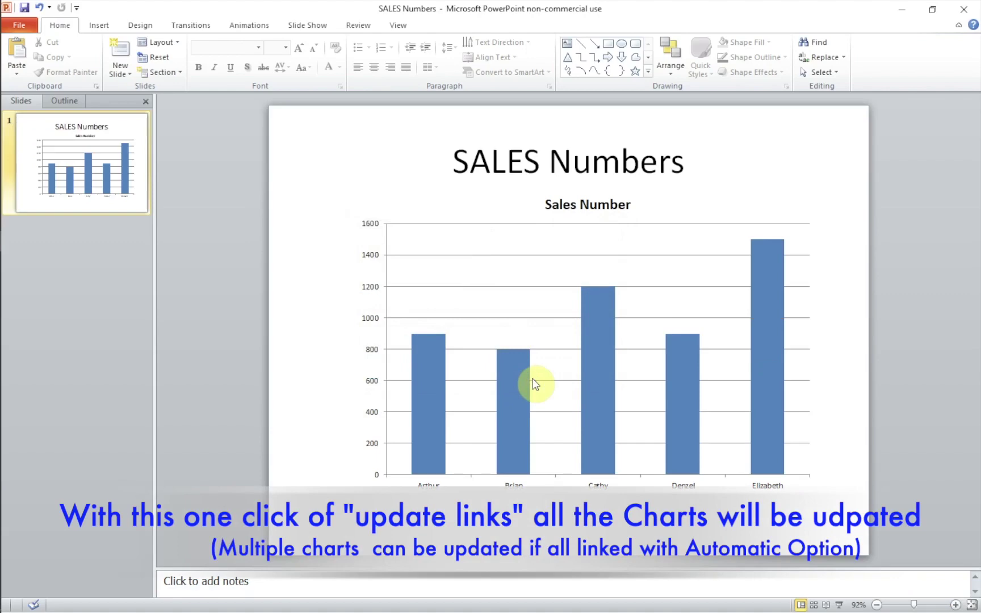
mouse_move(533, 384)
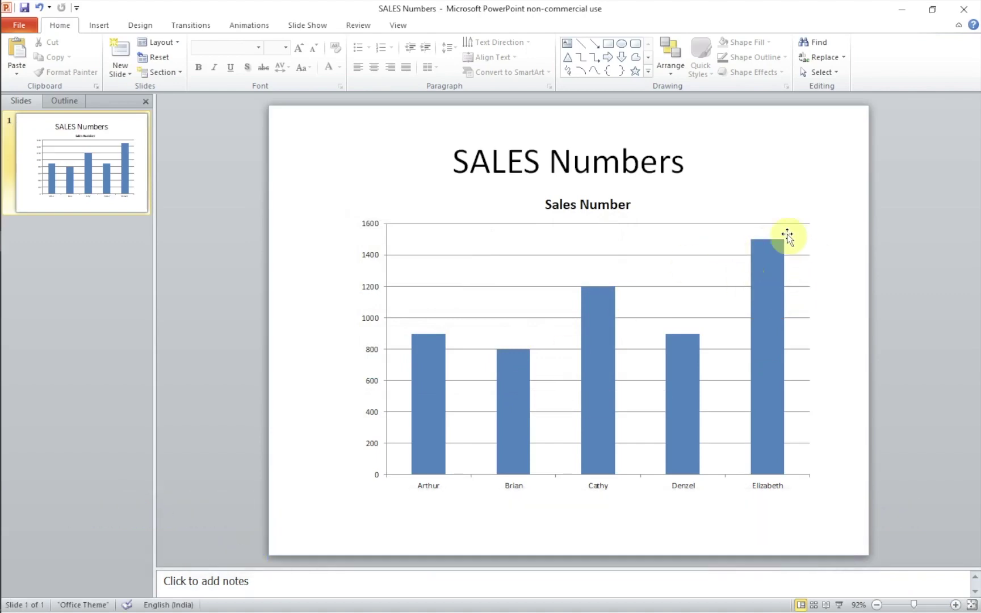
mouse_move(2, 200)
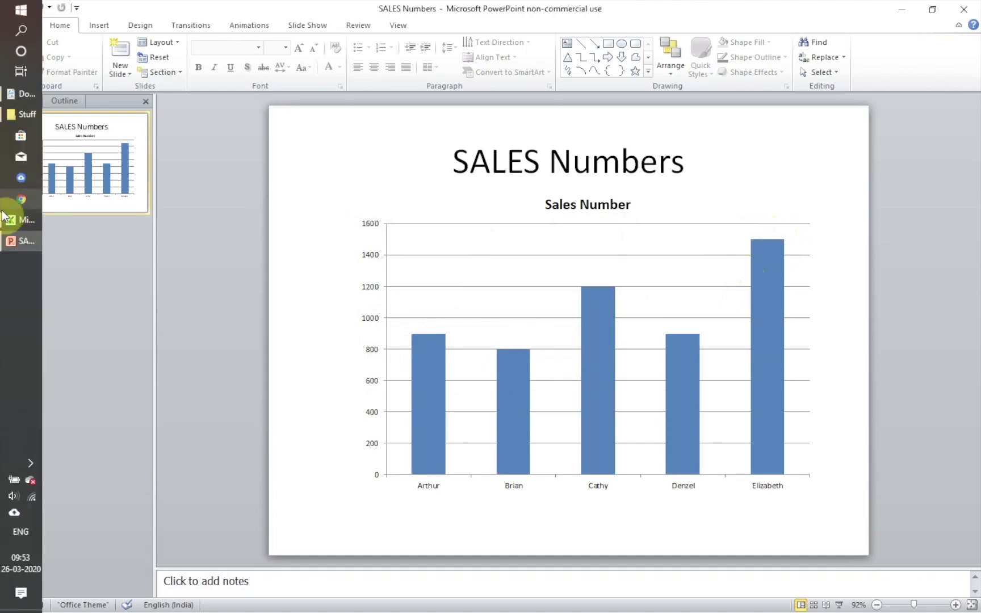
left_click(13, 220)
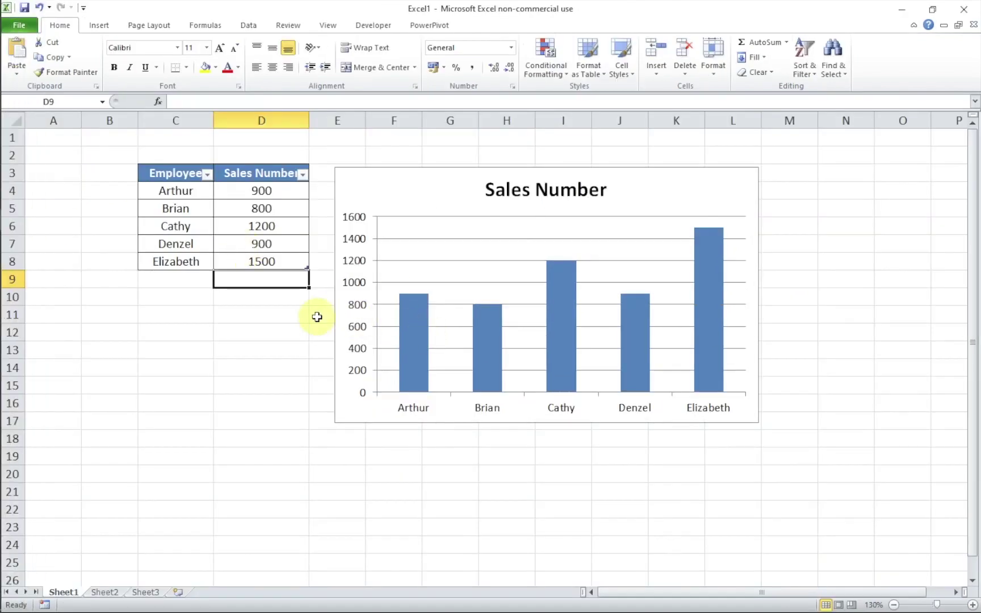